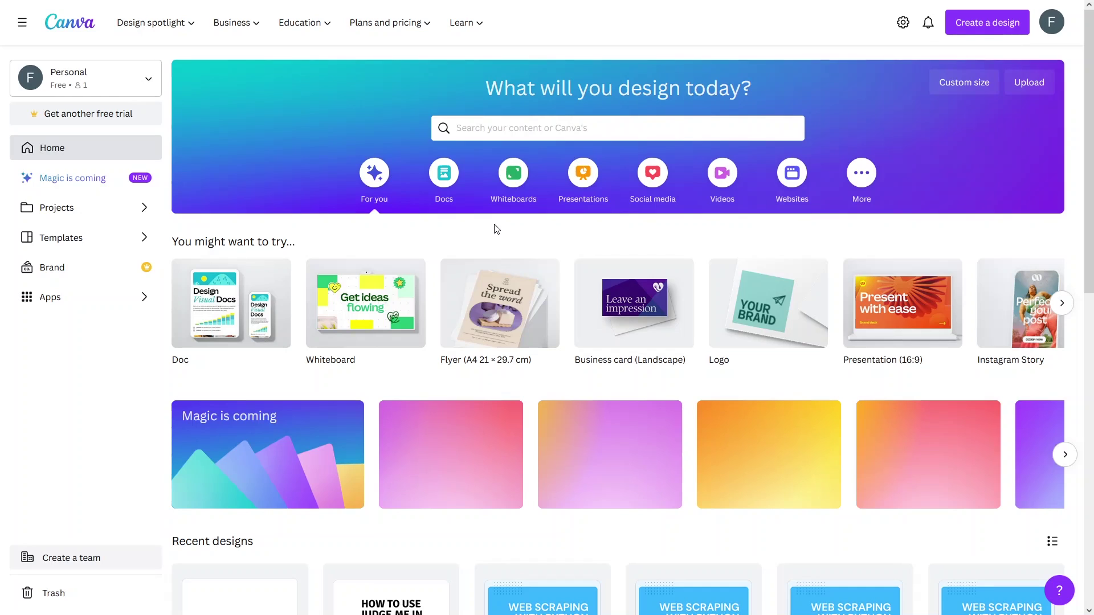
- Search Canva templates for 'form' and show all 202 Form template results
click(505, 130)
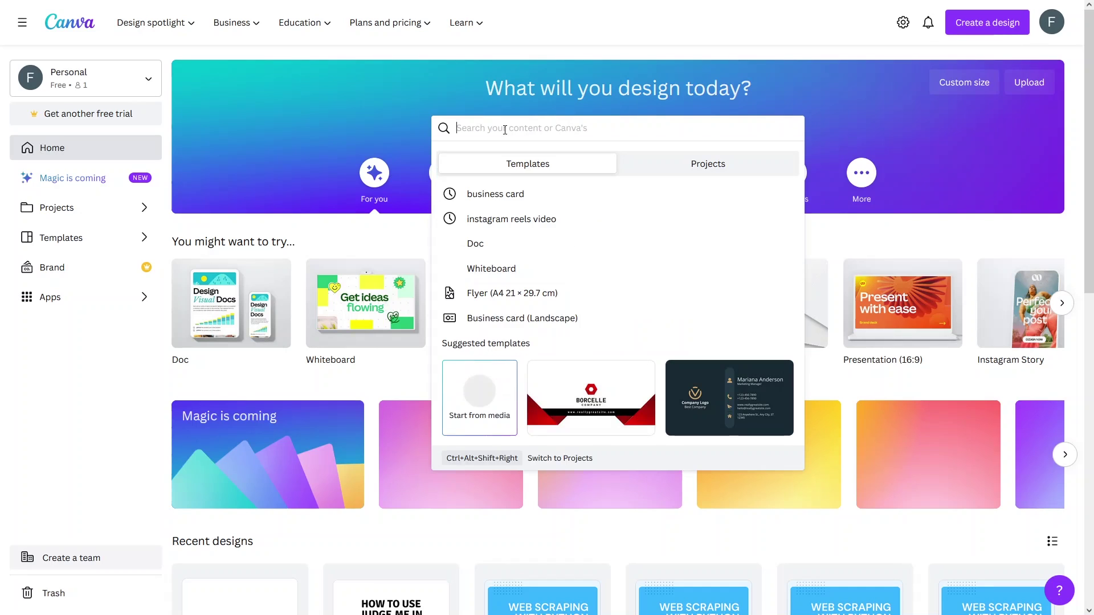
text(form)
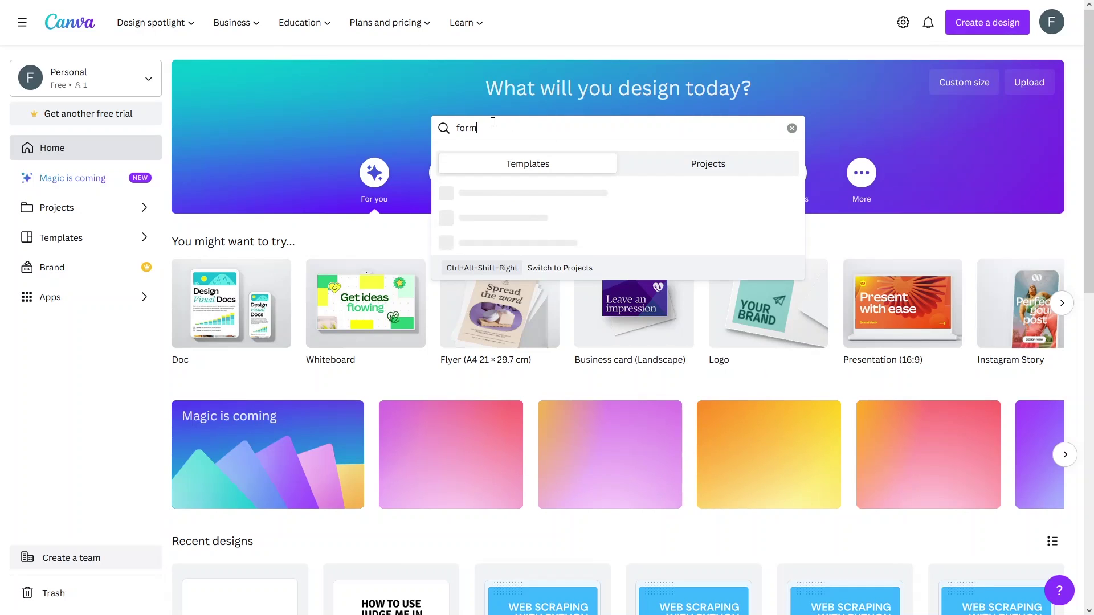
double_click(572, 122)
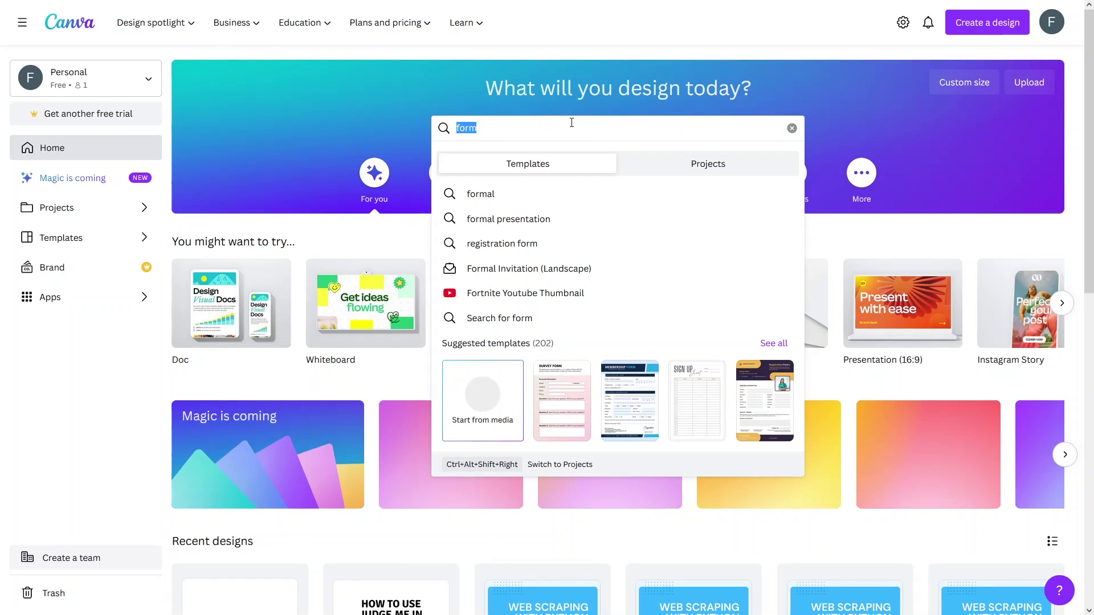
text(letter)
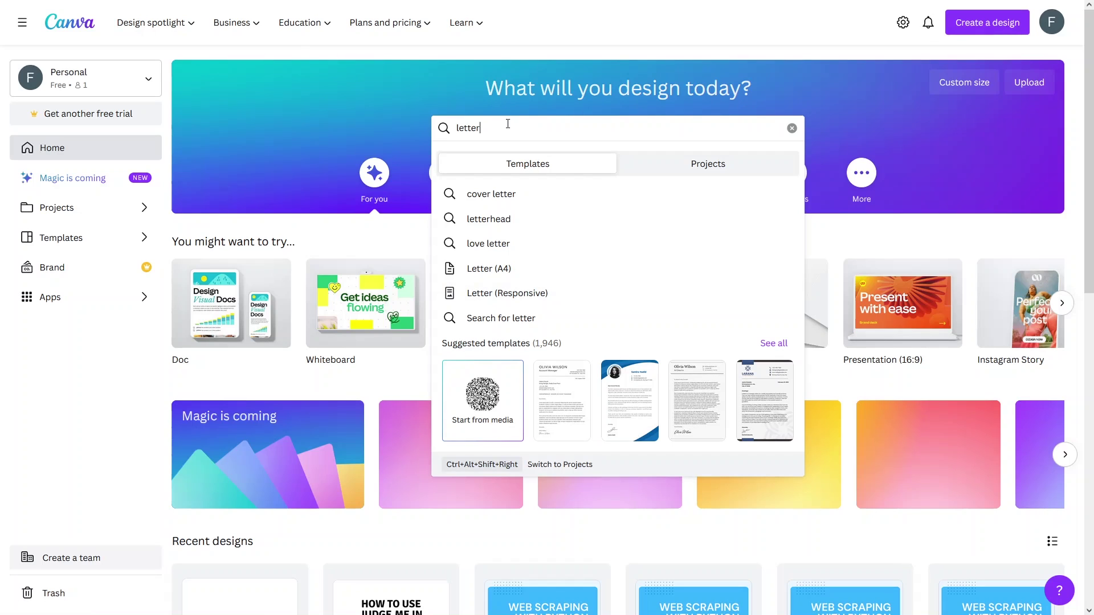
key(BackSpace)
key(BackSpace)
key(BackSpace)
key(BackSpace)
key(BackSpace)
key(BackSpace)
text(f)
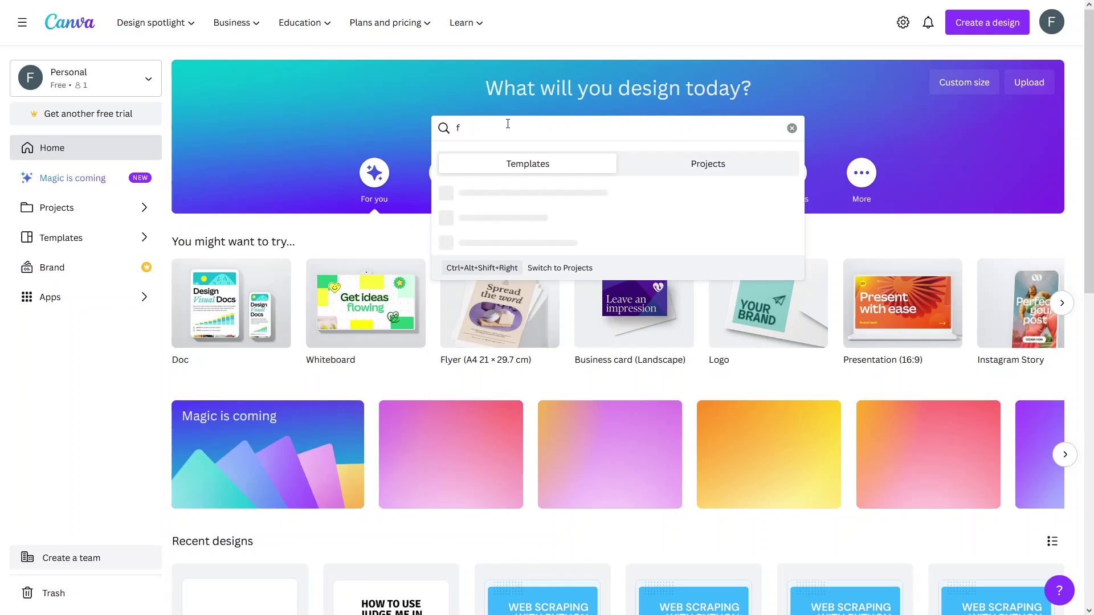
text(orm)
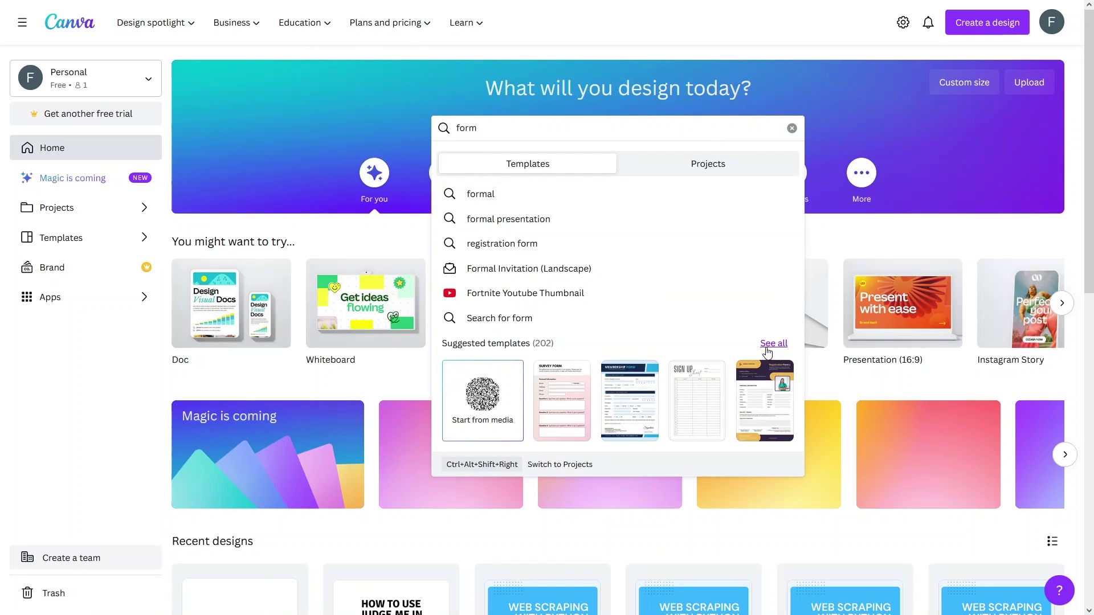
click(766, 347)
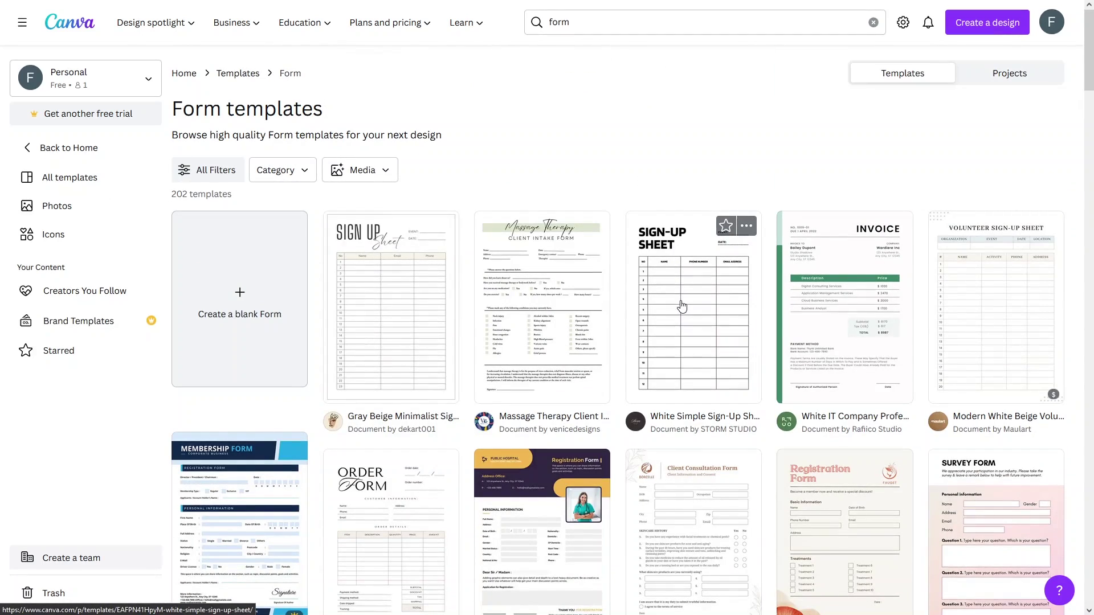
- Open the Pastel Gradient Survey Form Document template for customising
scroll(682, 307, down, 5)
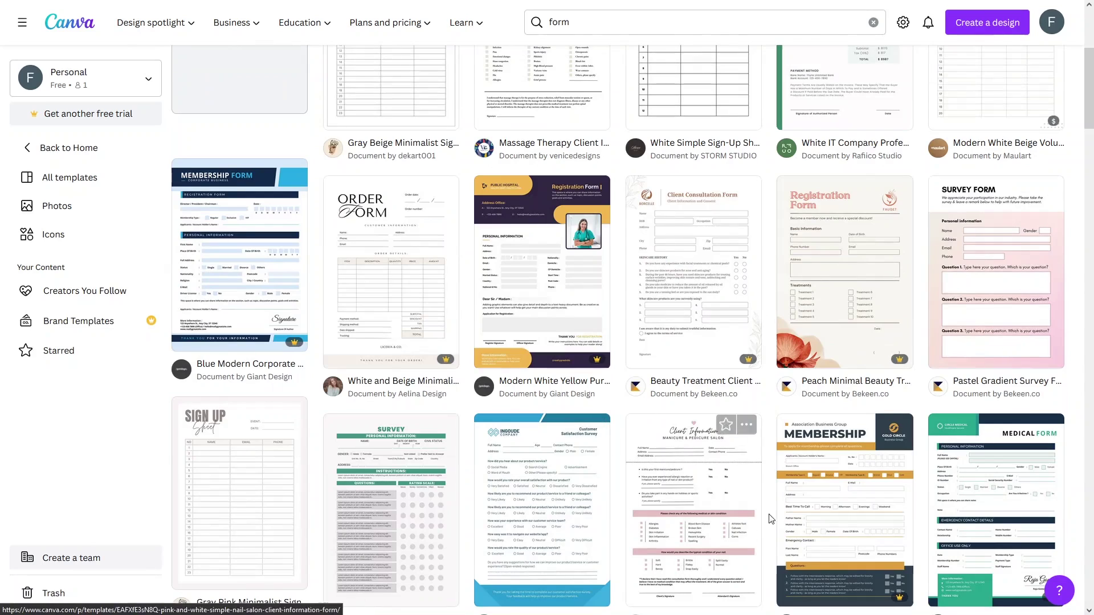
click(980, 285)
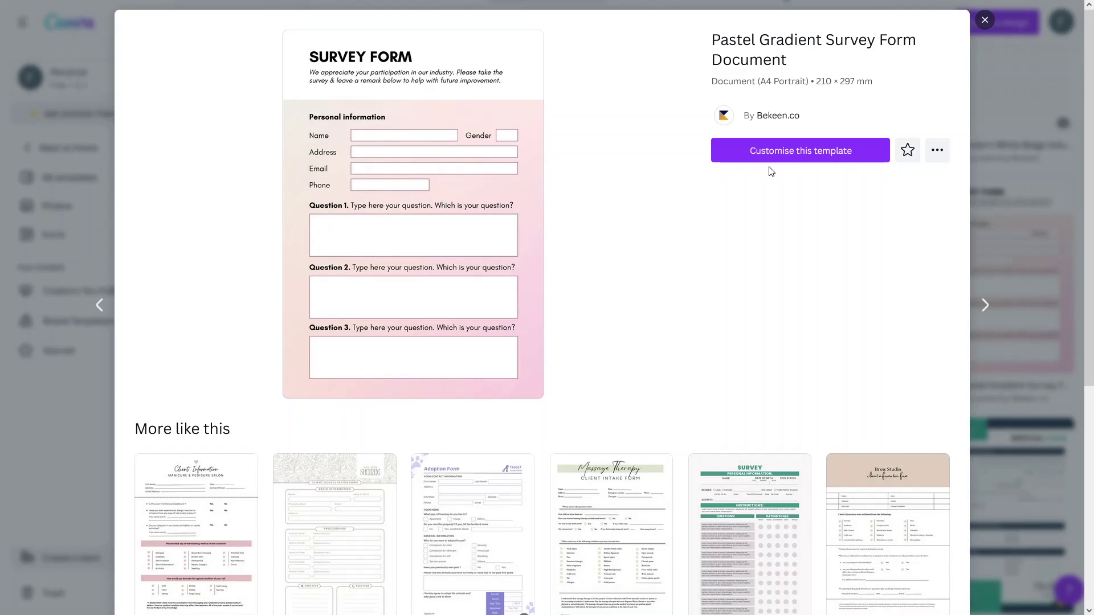
click(788, 153)
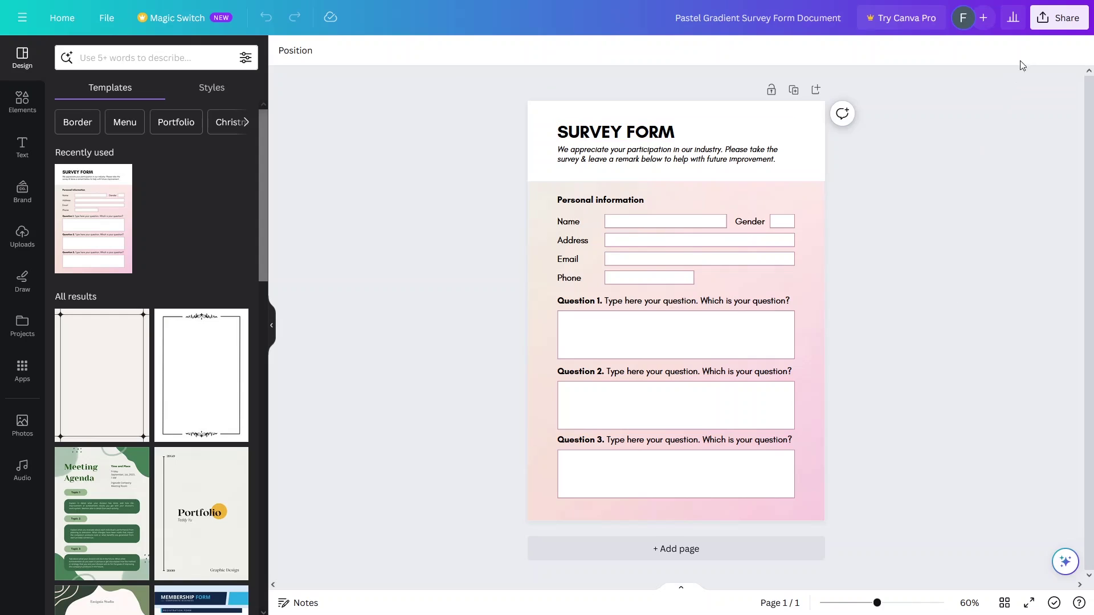
- Download the survey form design as a PDF Standard file
click(1058, 19)
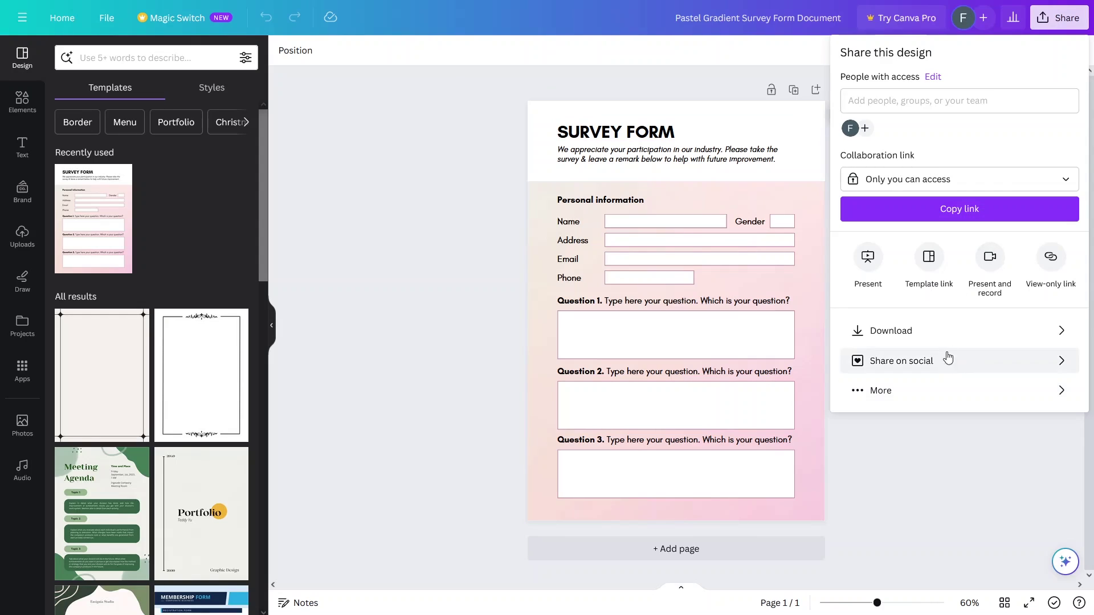
click(948, 331)
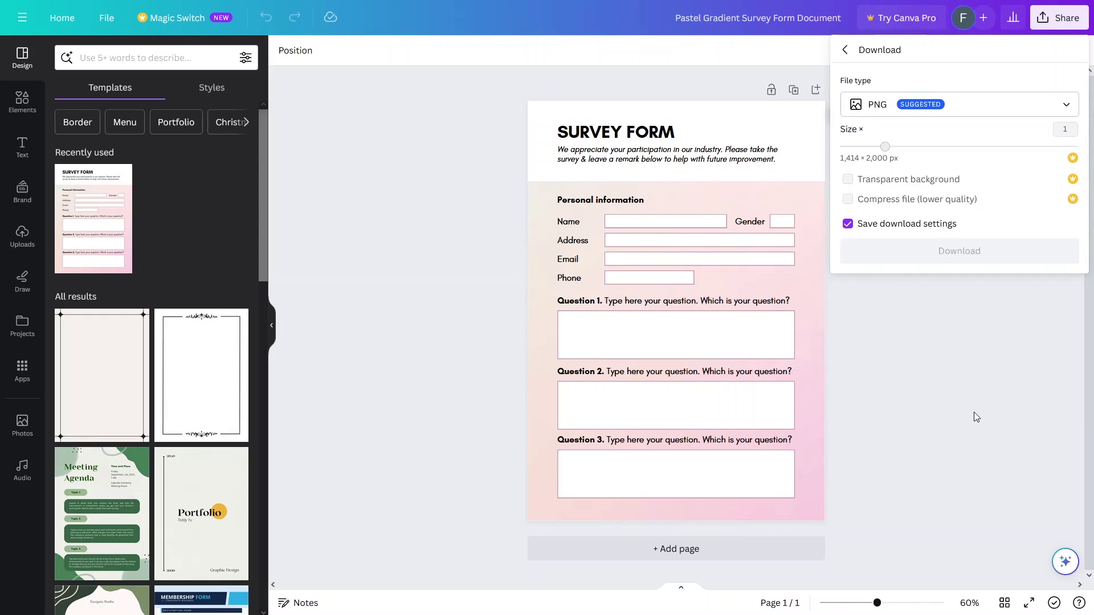
click(1012, 108)
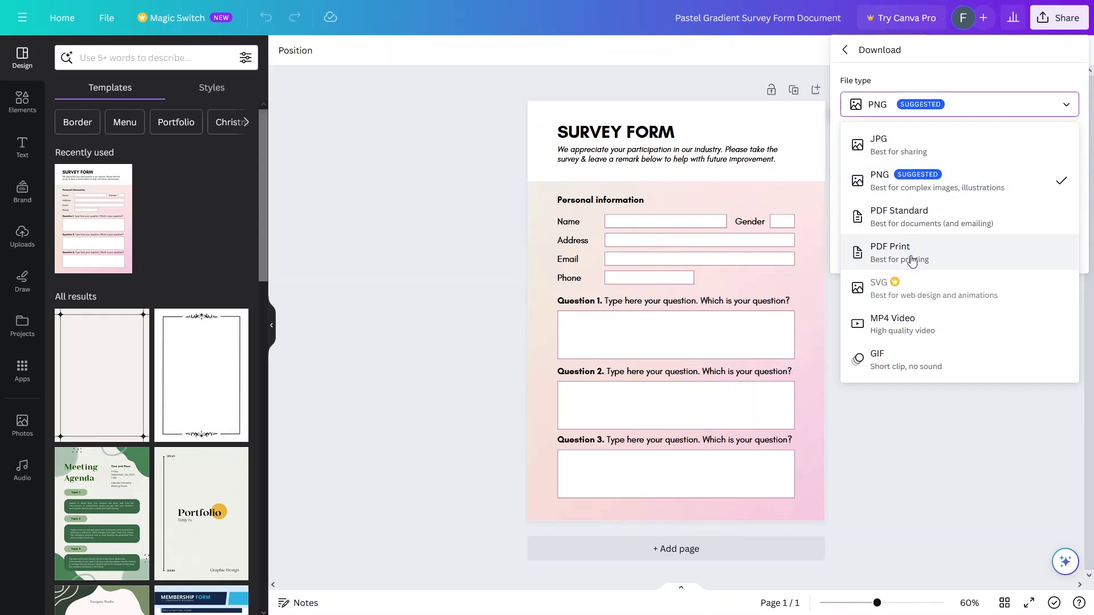
click(908, 222)
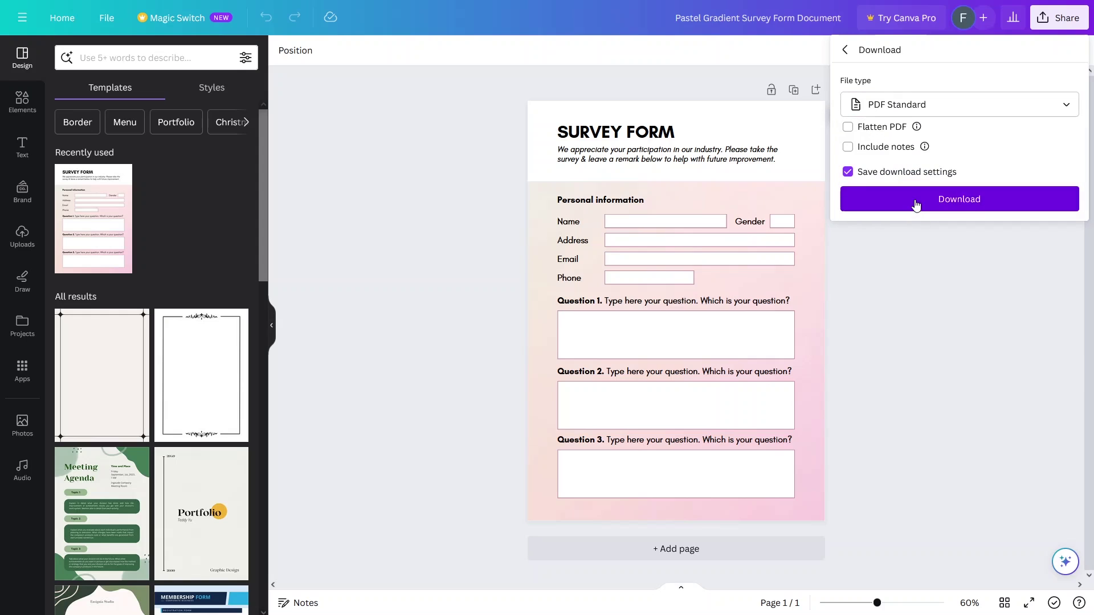
click(916, 204)
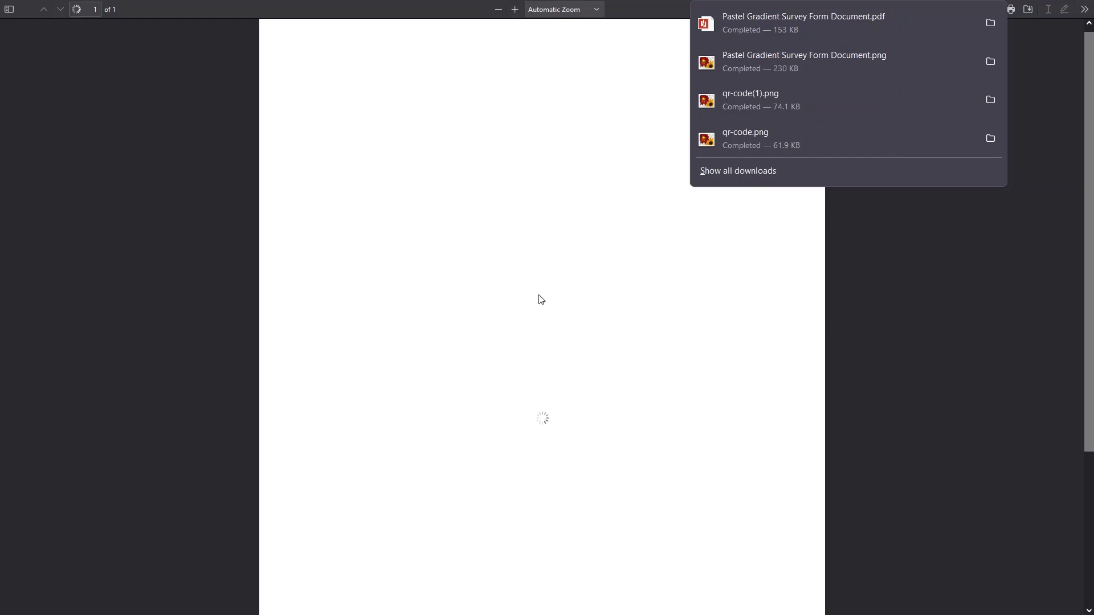
- Close the downloads list, look over the exported PDF, and open a new Firefox tab
click(376, 137)
scroll(521, 282, down, 3)
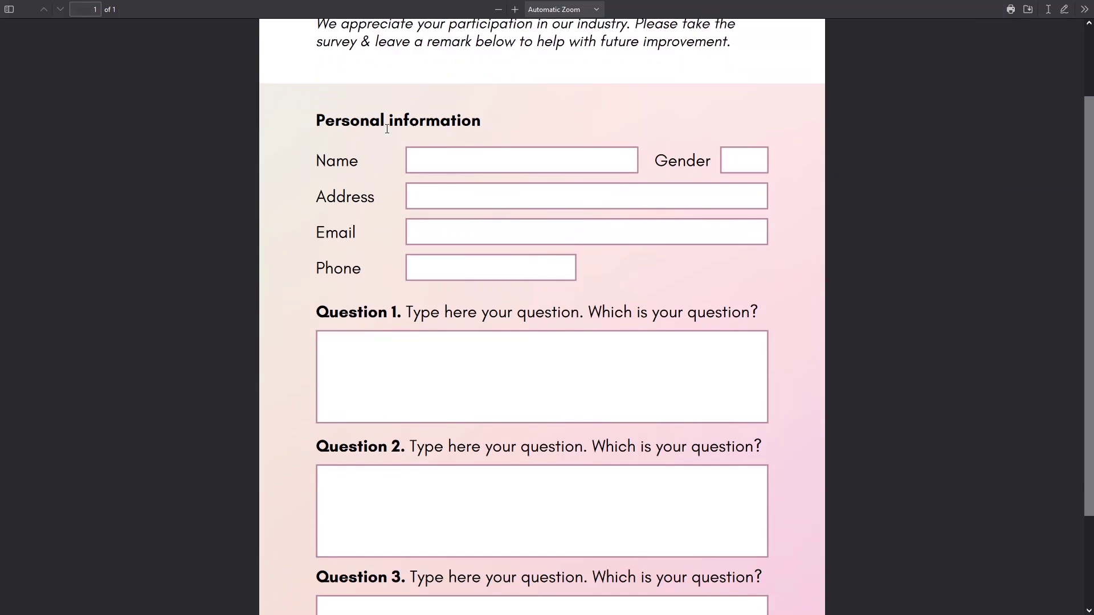
scroll(520, 281, up, 4)
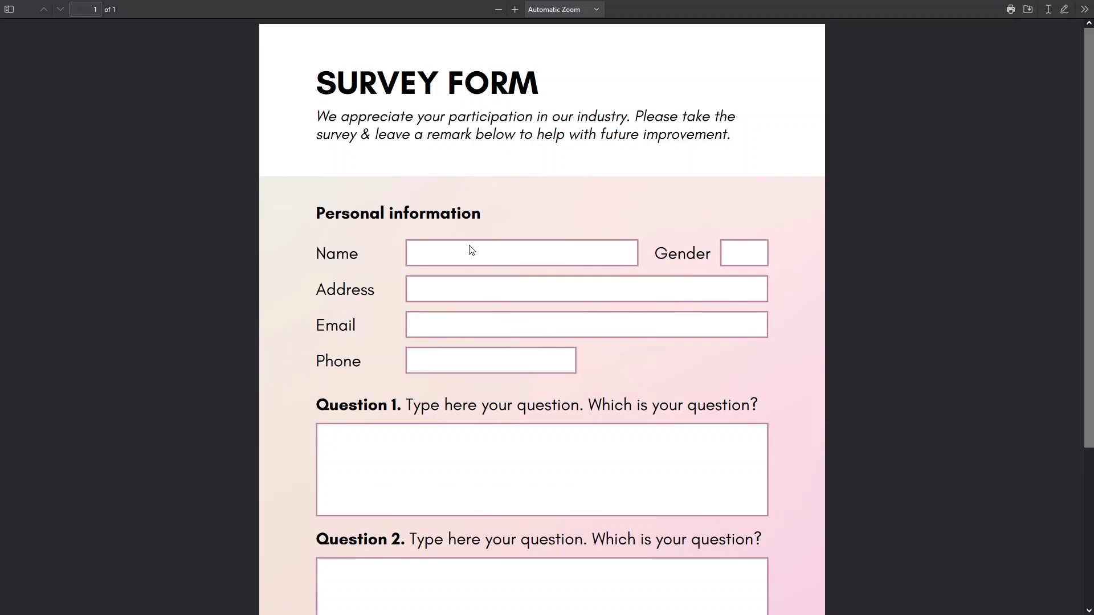
scroll(464, 261, down, 3)
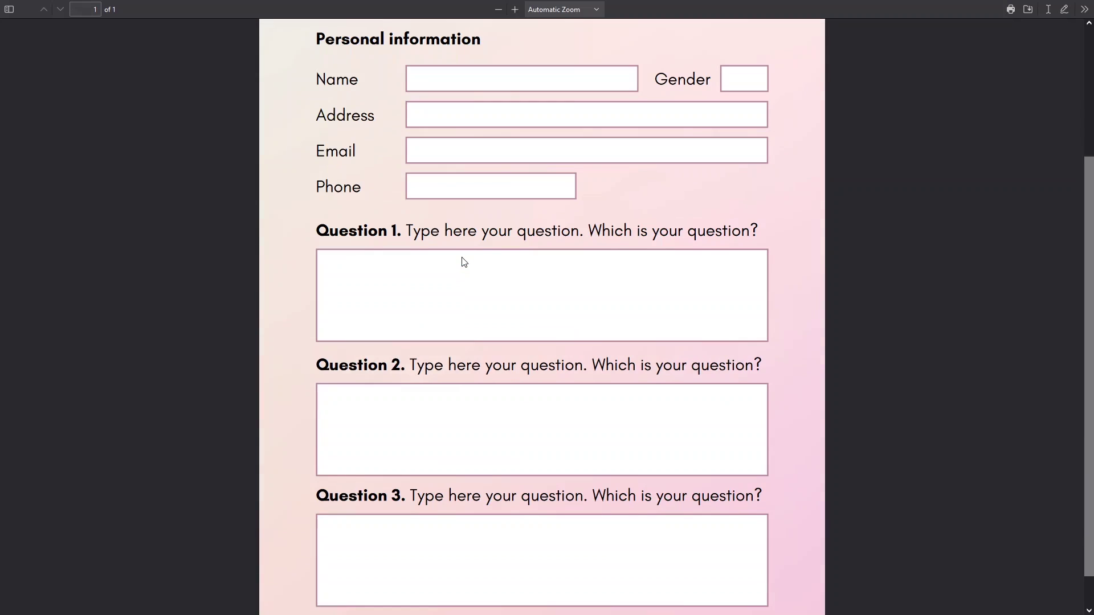
scroll(464, 262, down, 1)
scroll(462, 262, up, 4)
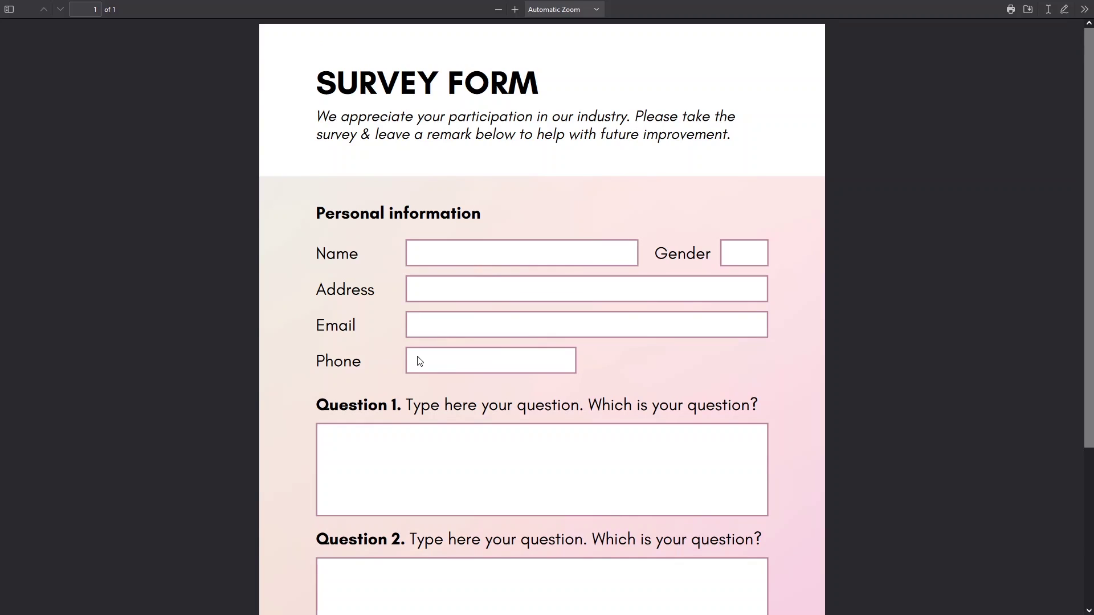
mouse_move(376, 5)
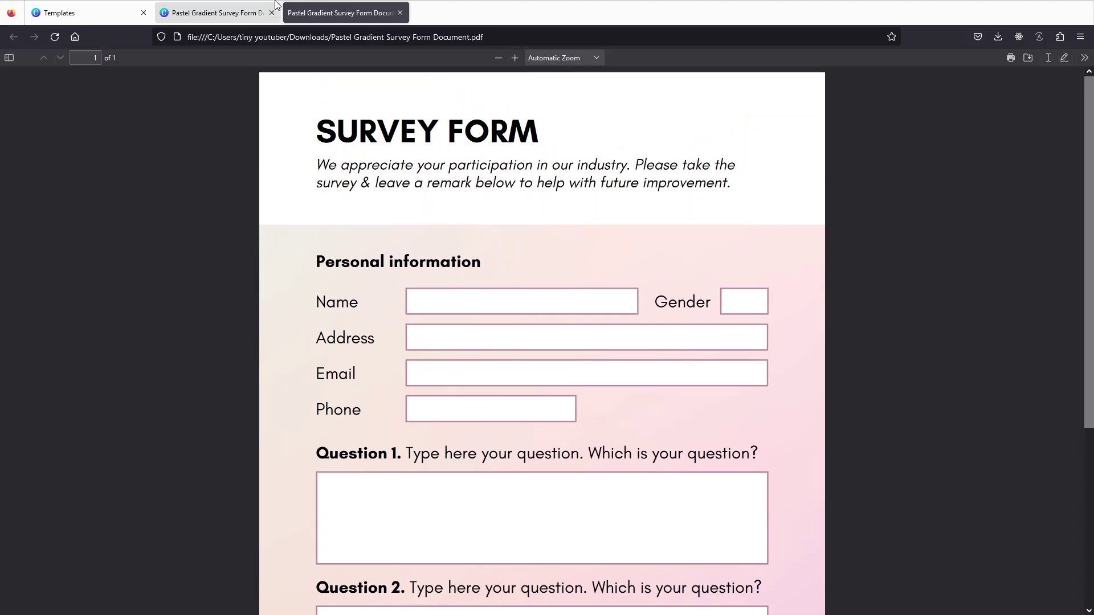
click(422, 12)
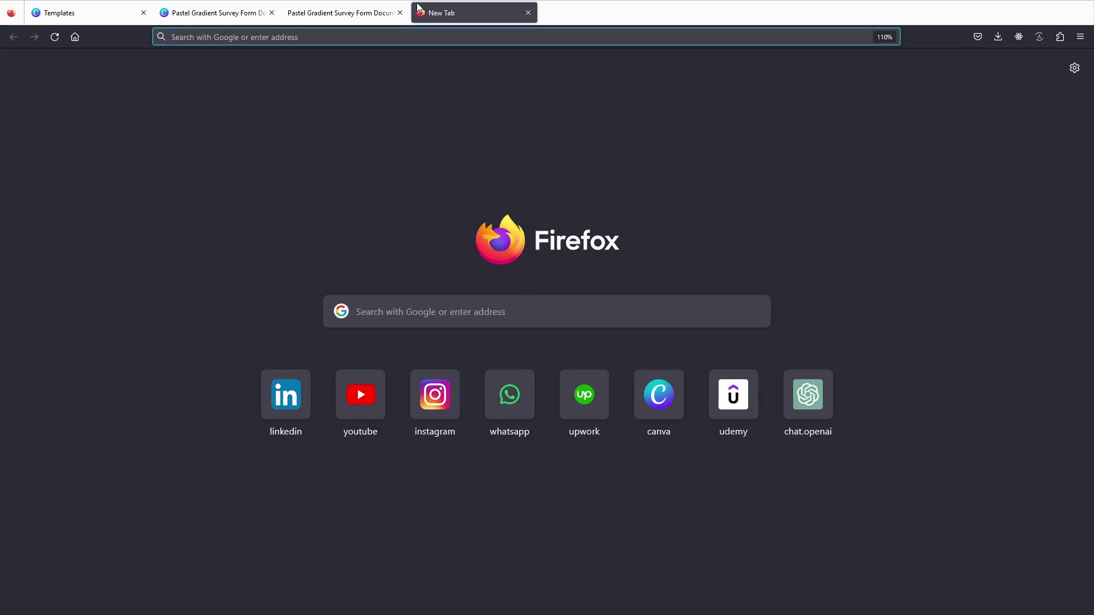
- Search Google for 'dochub' and open the 'DocHub: Sign PDF Documents' result
text(dochub)
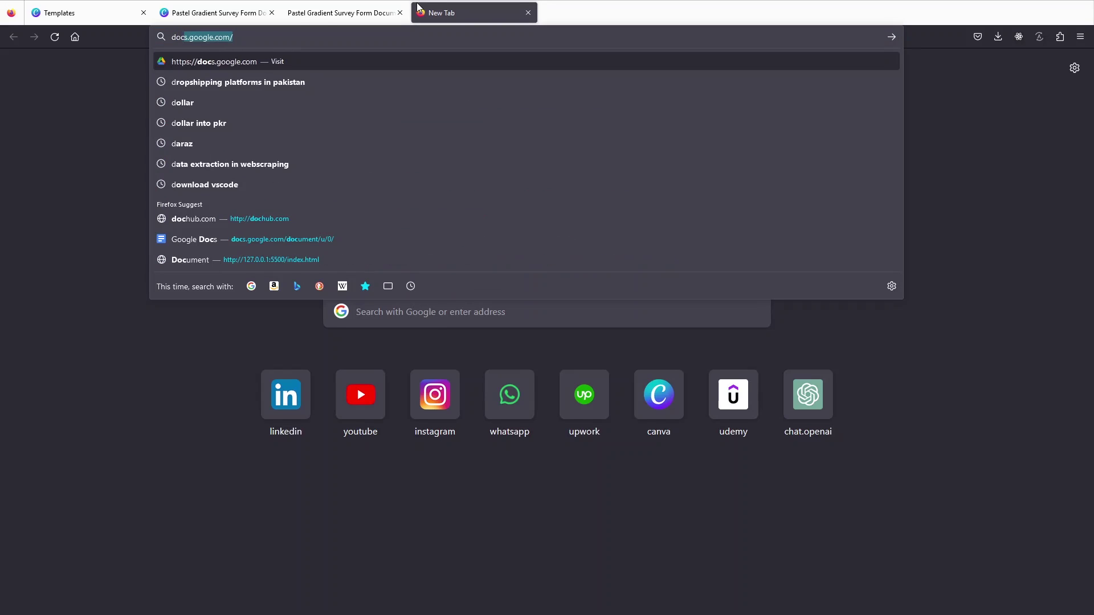
key(Return)
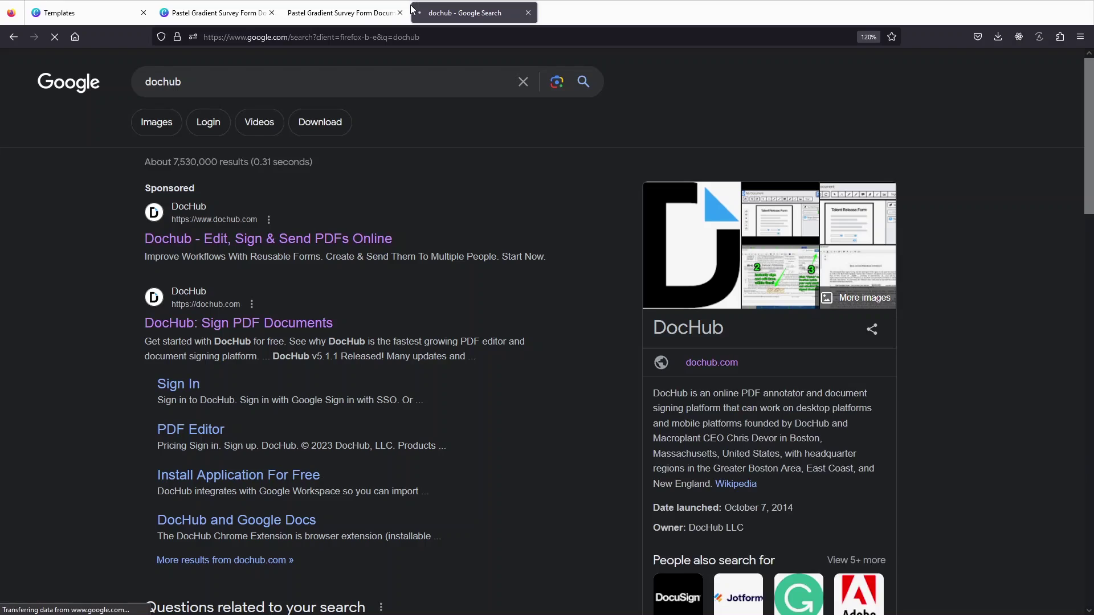
scroll(200, 182, down, 2)
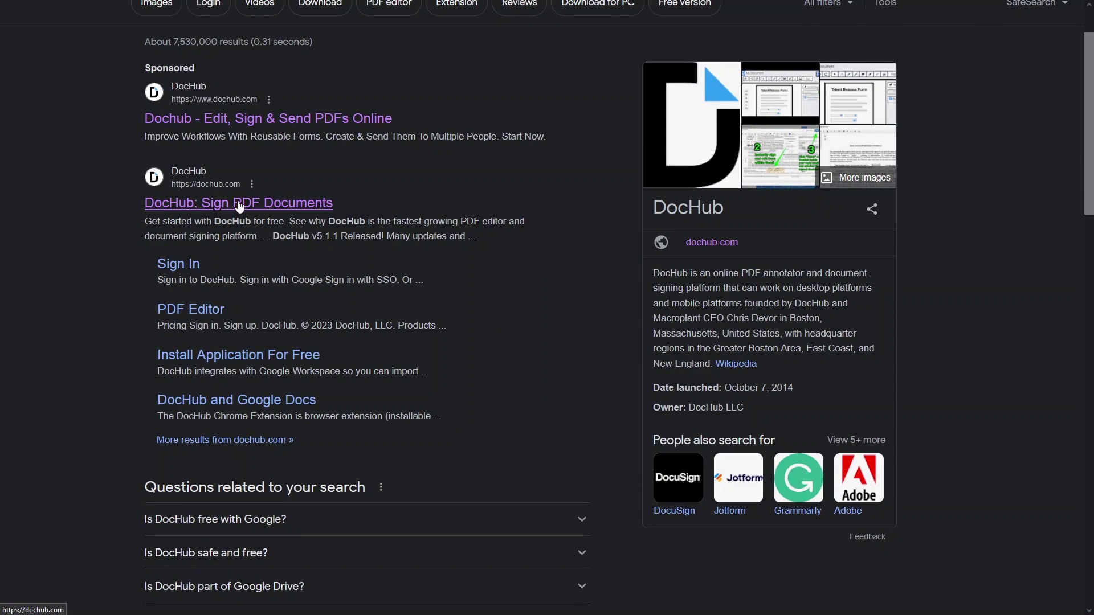
click(186, 210)
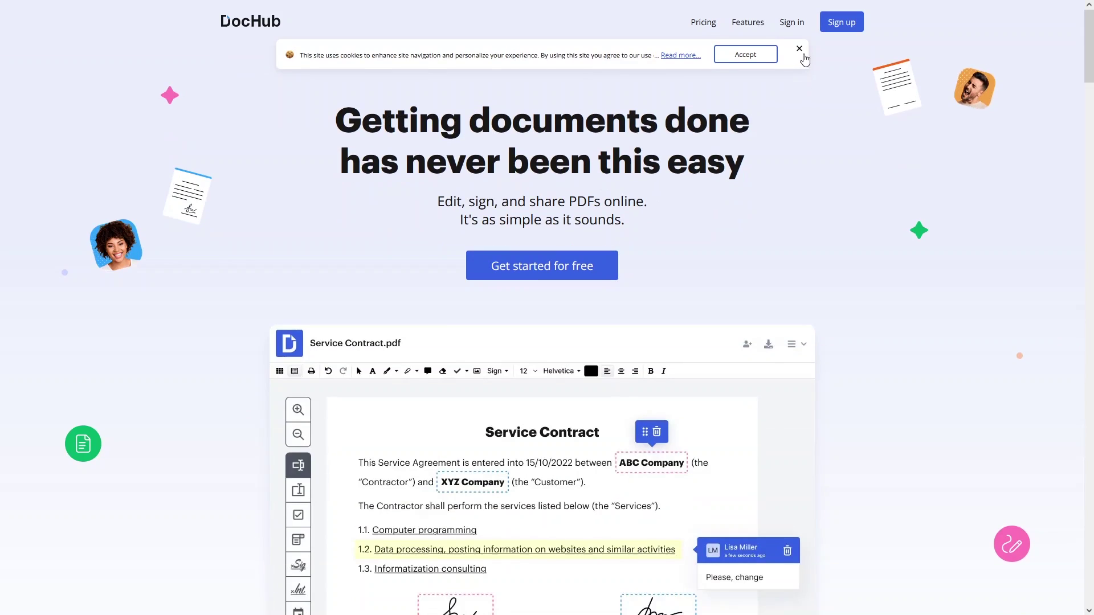
- Dismiss DocHub's cookie notice and go to Sign up to create an account
click(800, 49)
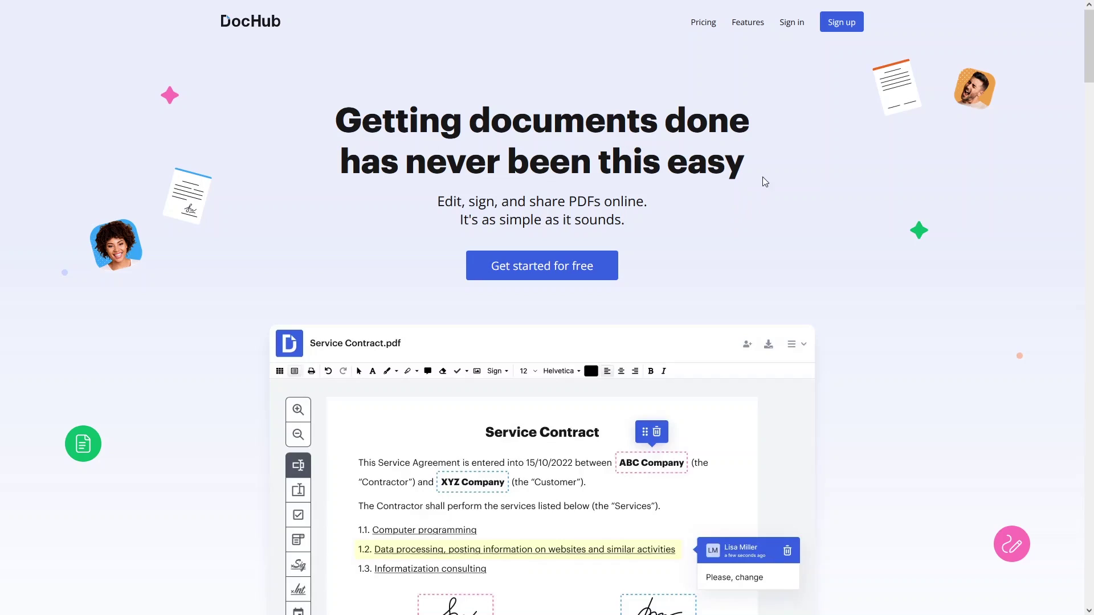
click(837, 25)
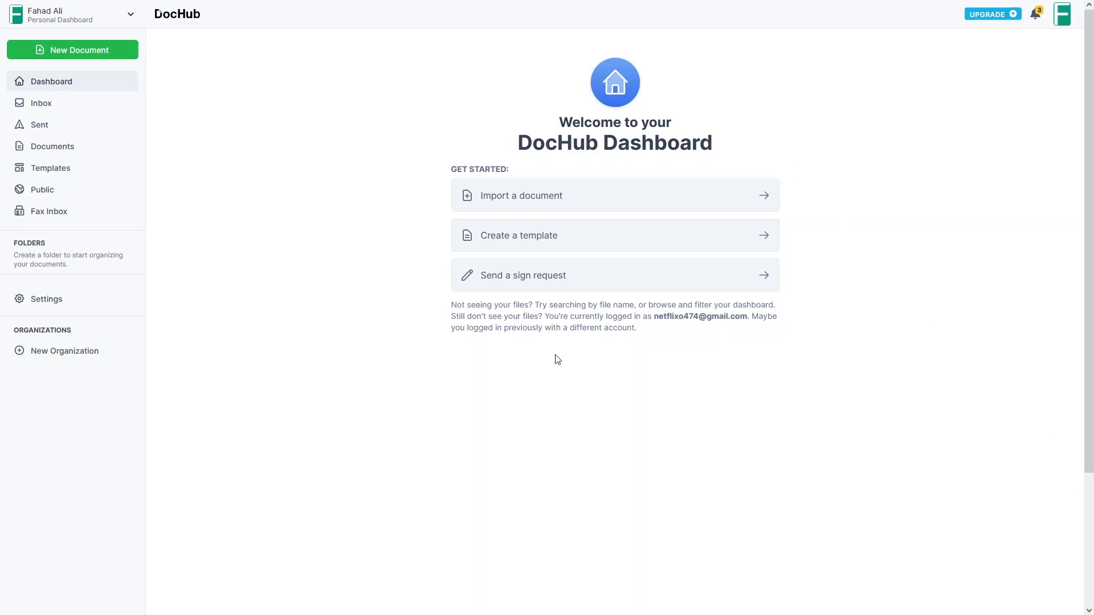
- Upload Pastel Gradient Survey Form Document.pdf into DocHub by dragging it from Firefox's downloads
click(680, 198)
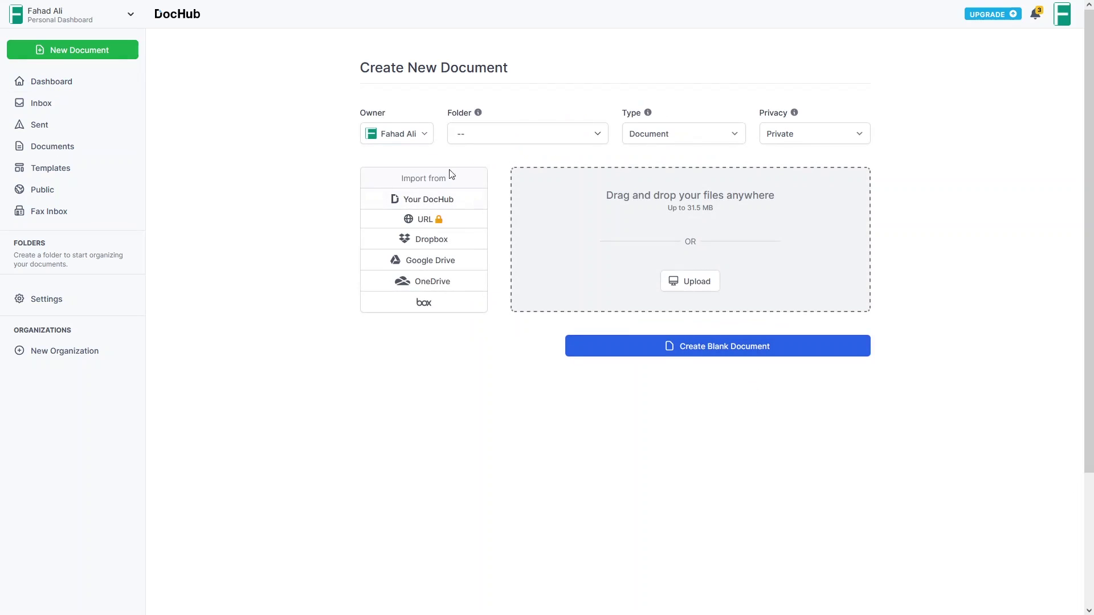
click(529, 133)
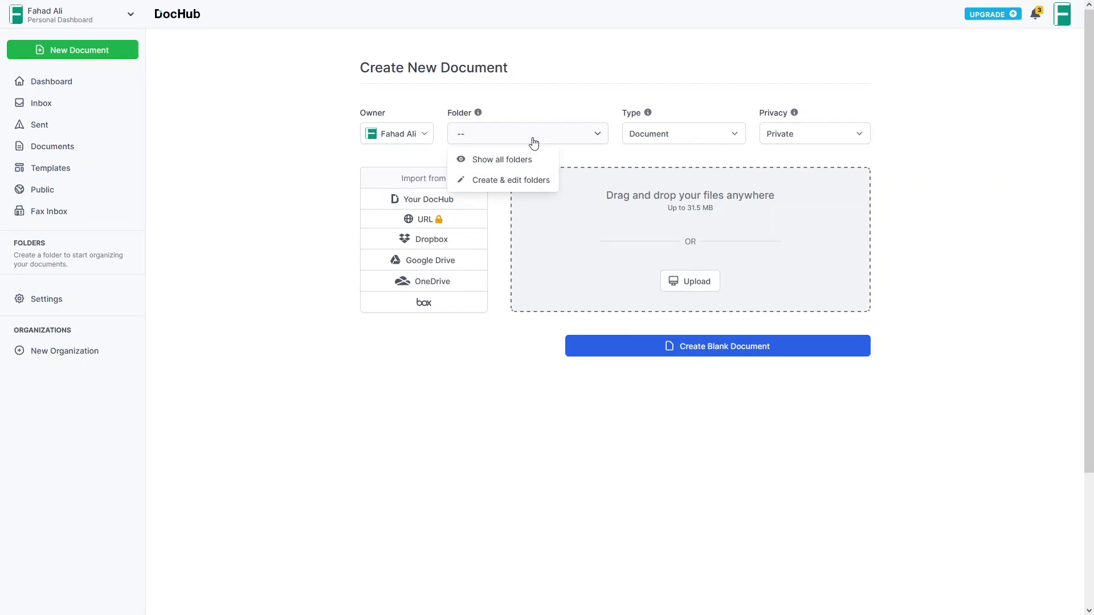
click(966, 437)
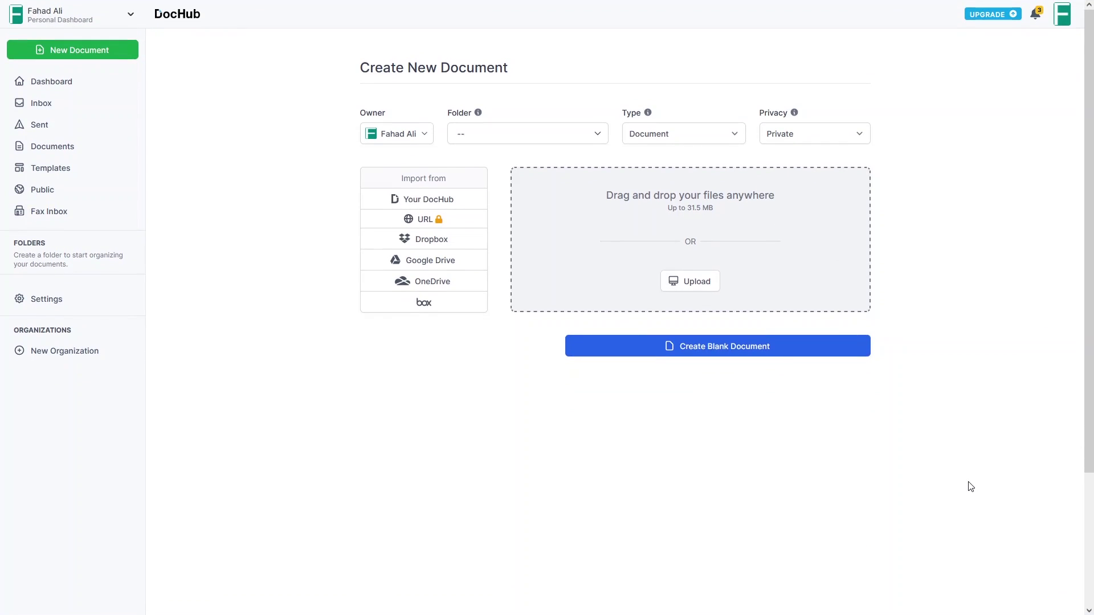
click(998, 36)
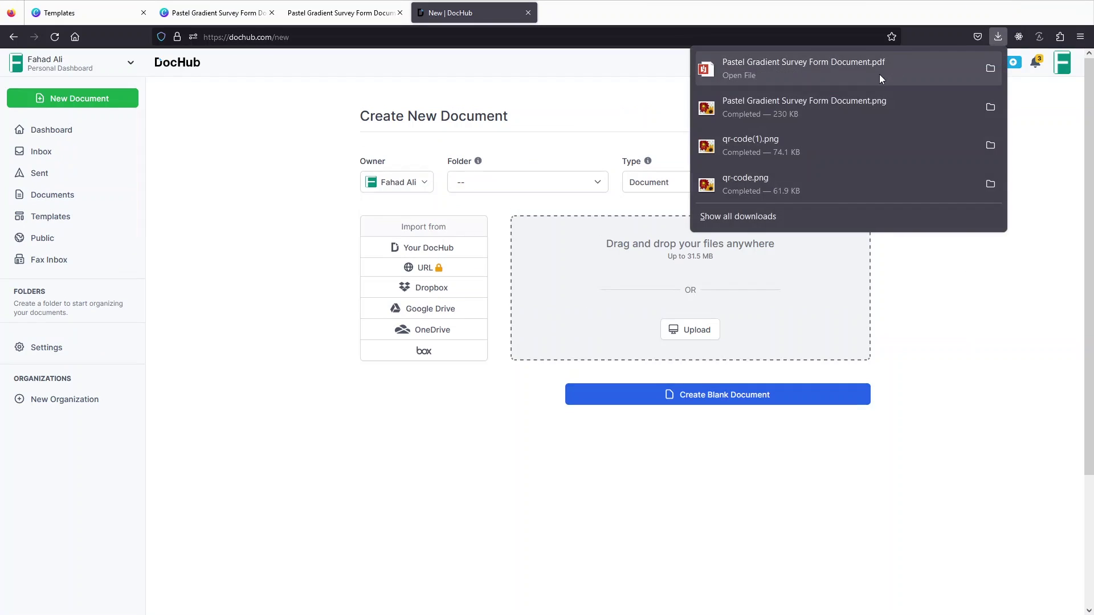
drag(880, 74, 752, 336)
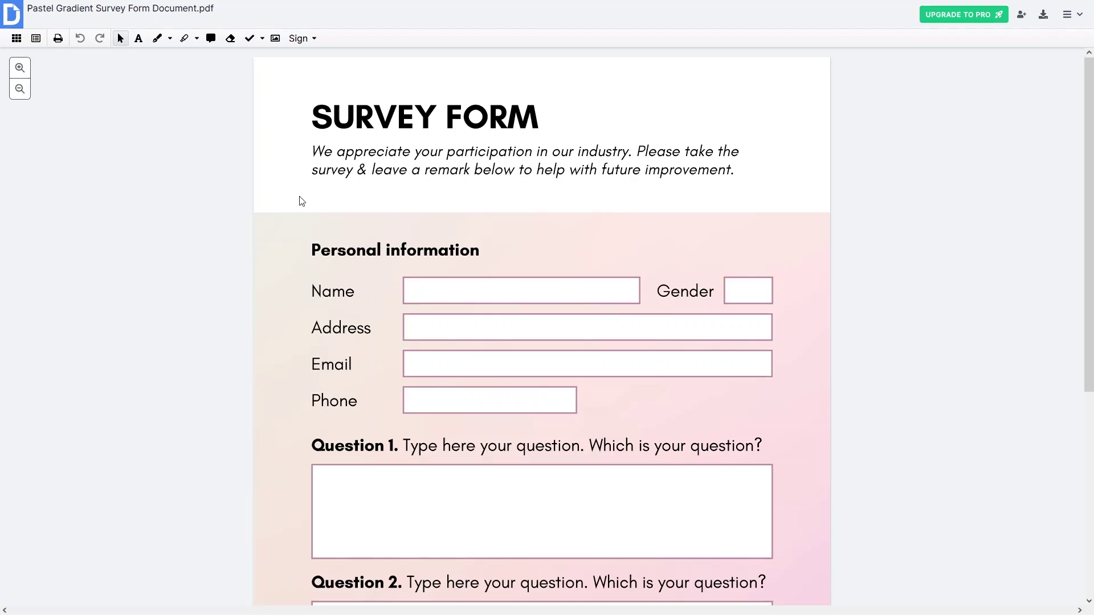
- Turn on Manage Fields to show the field tools and People panel
scroll(298, 200, down, 2)
scroll(46, 142, up, 2)
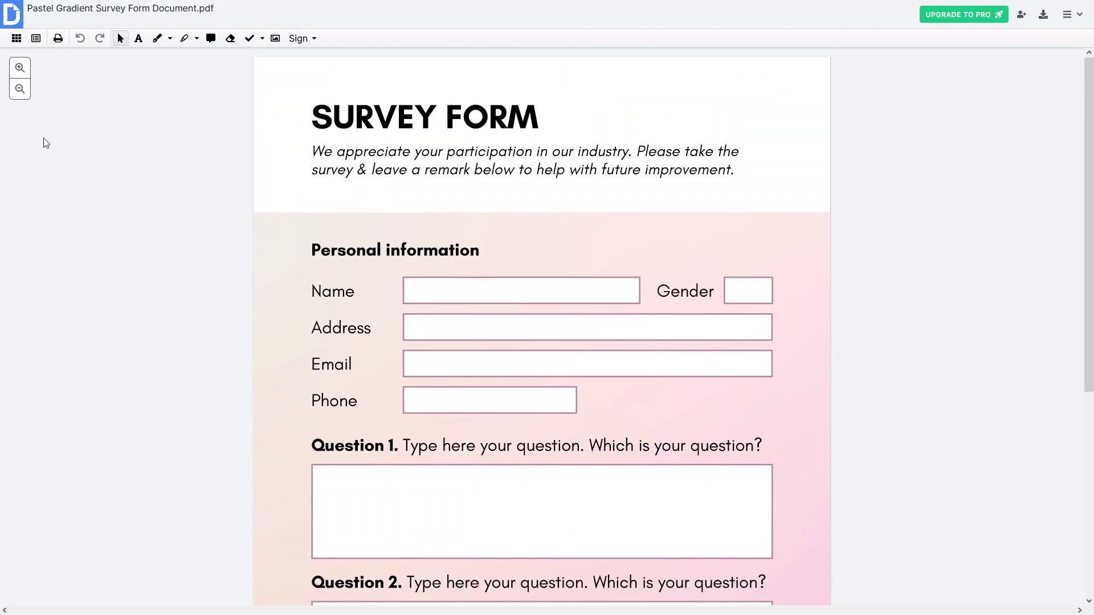
click(35, 38)
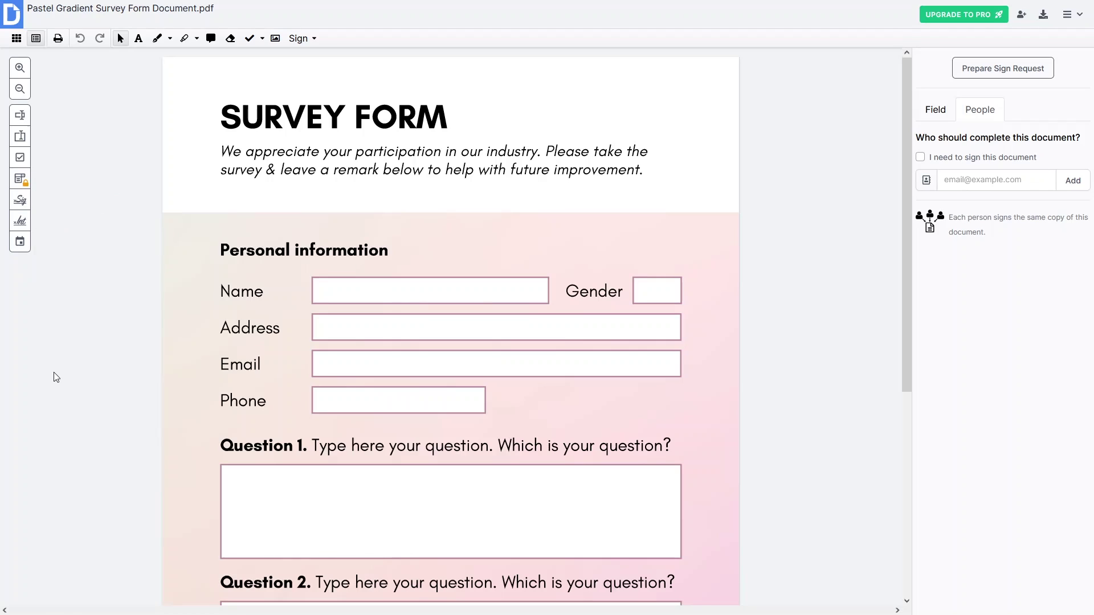
- Pick the Text Field tool and zoom in twice around the Name box
click(20, 117)
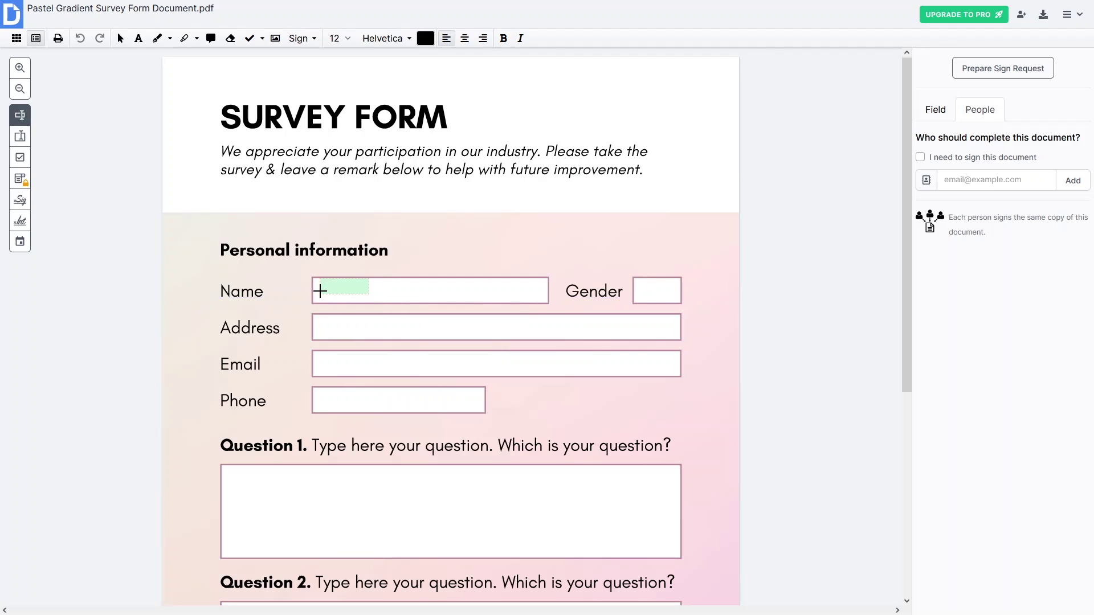
click(20, 68)
click(19, 68)
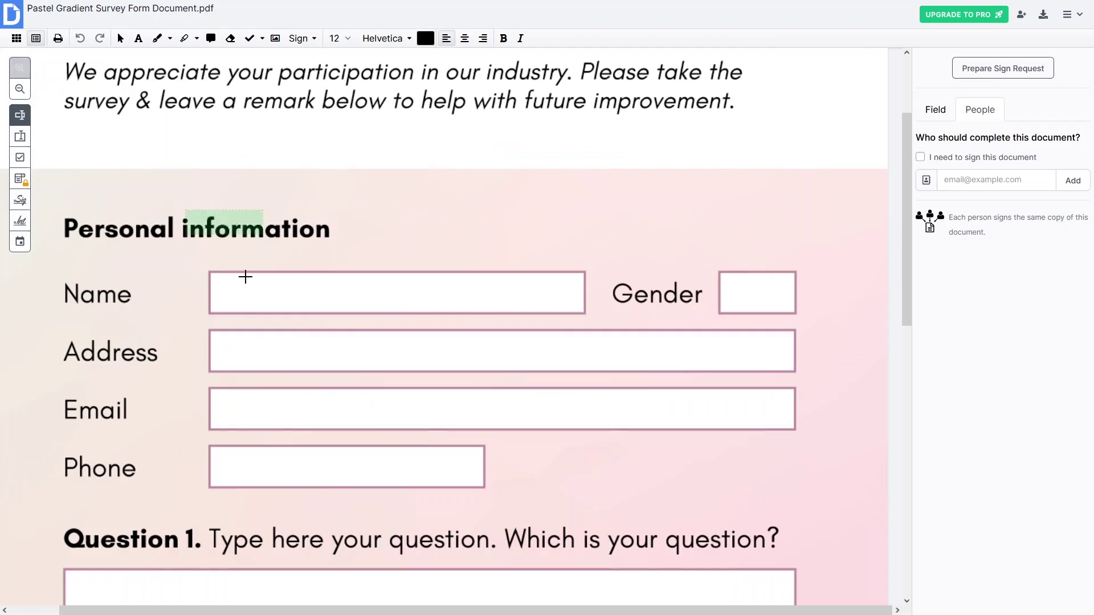
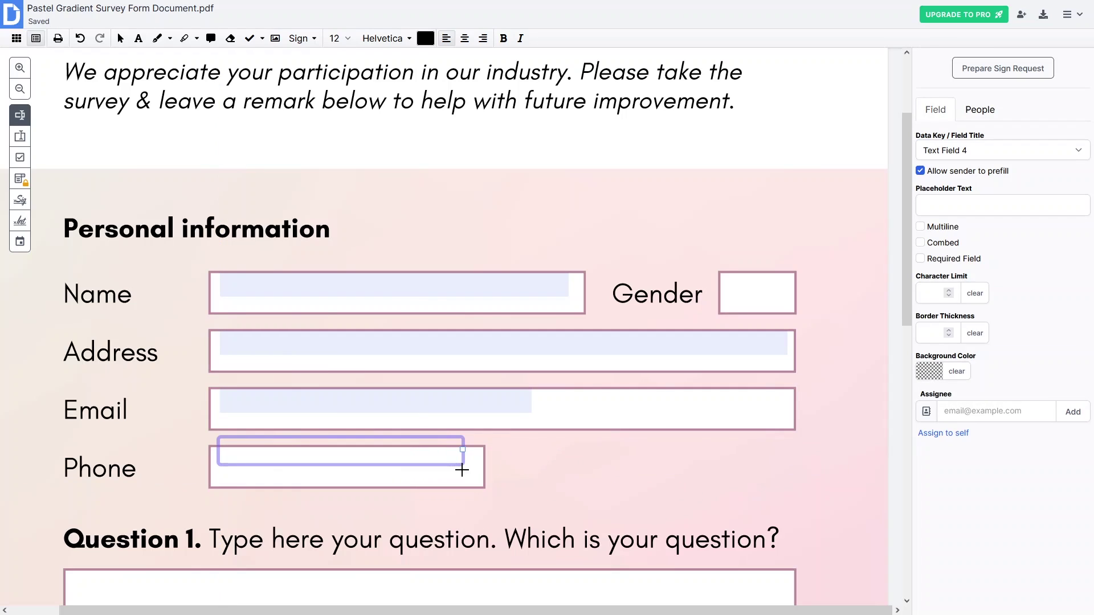
- Place Text Field 5 in the Gender box, narrow it to fit, and select the multiline field tool
click(725, 299)
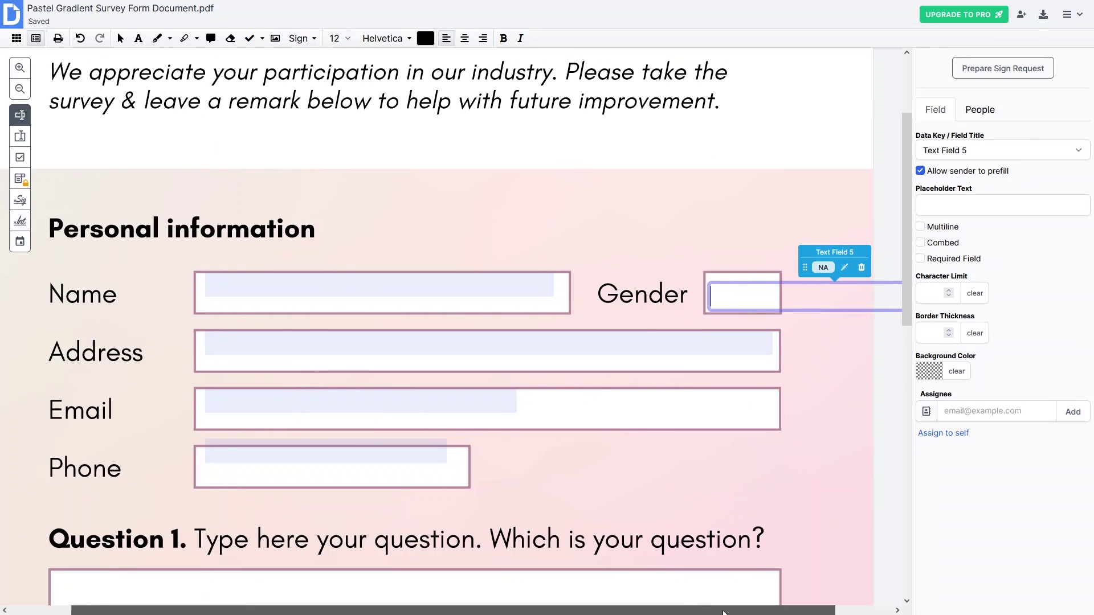
drag(723, 612, 780, 611)
drag(898, 296, 718, 296)
scroll(415, 404, down, 3)
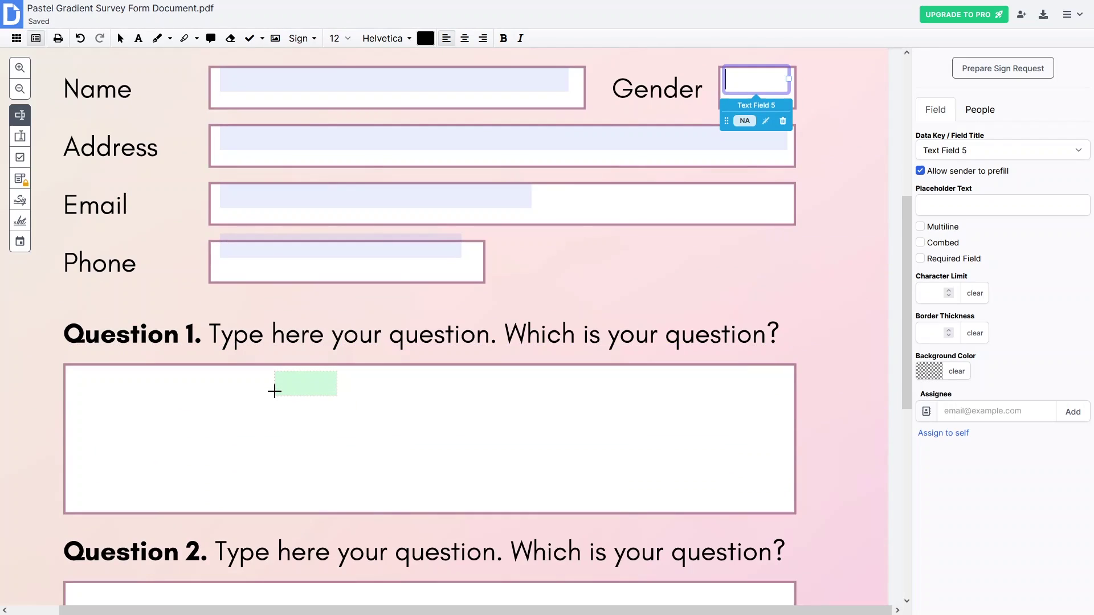
click(16, 142)
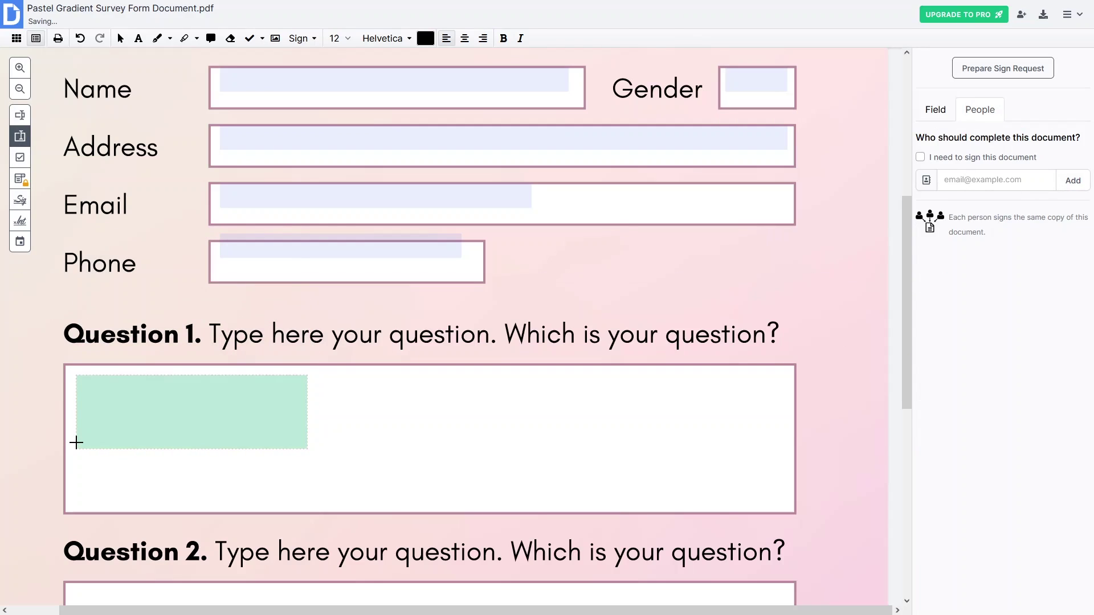
- Add multi-line fields stretched to fill the Question 1 and Question 2 boxes
click(77, 442)
drag(308, 450, 790, 516)
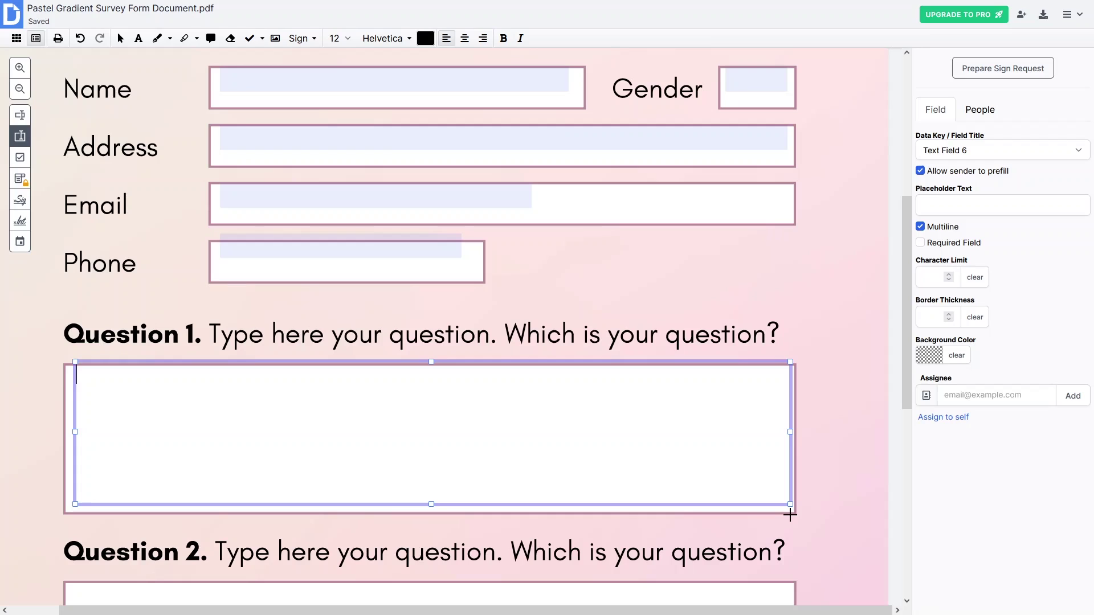
drag(790, 515, 790, 514)
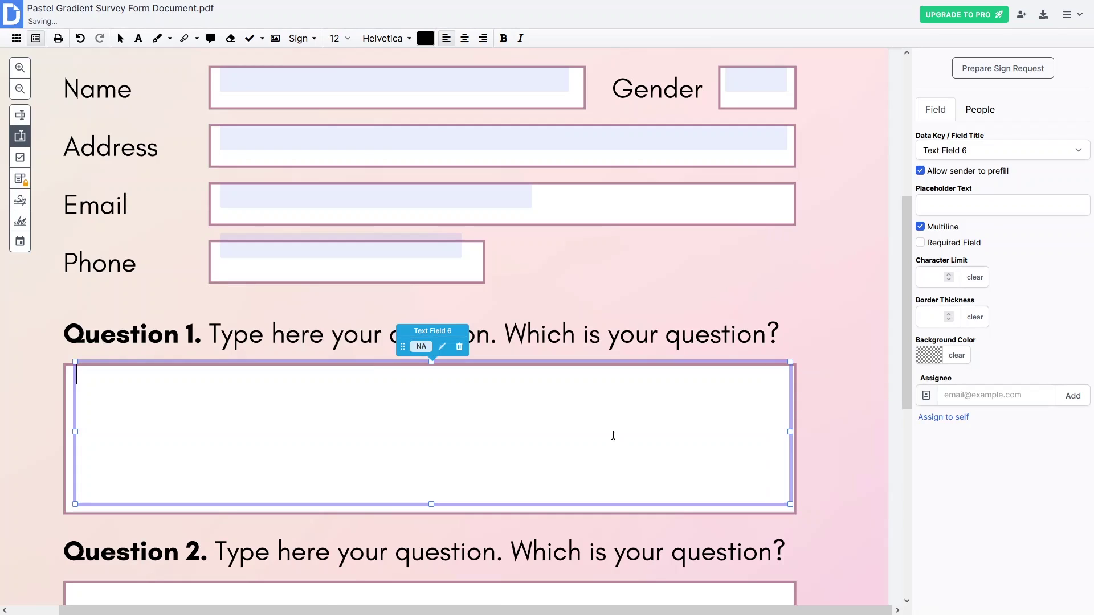
scroll(278, 401, down, 5)
mouse_move(278, 400)
mouse_down()
mouse_move(66, 415)
mouse_move(83, 447)
mouse_move(67, 446)
mouse_up()
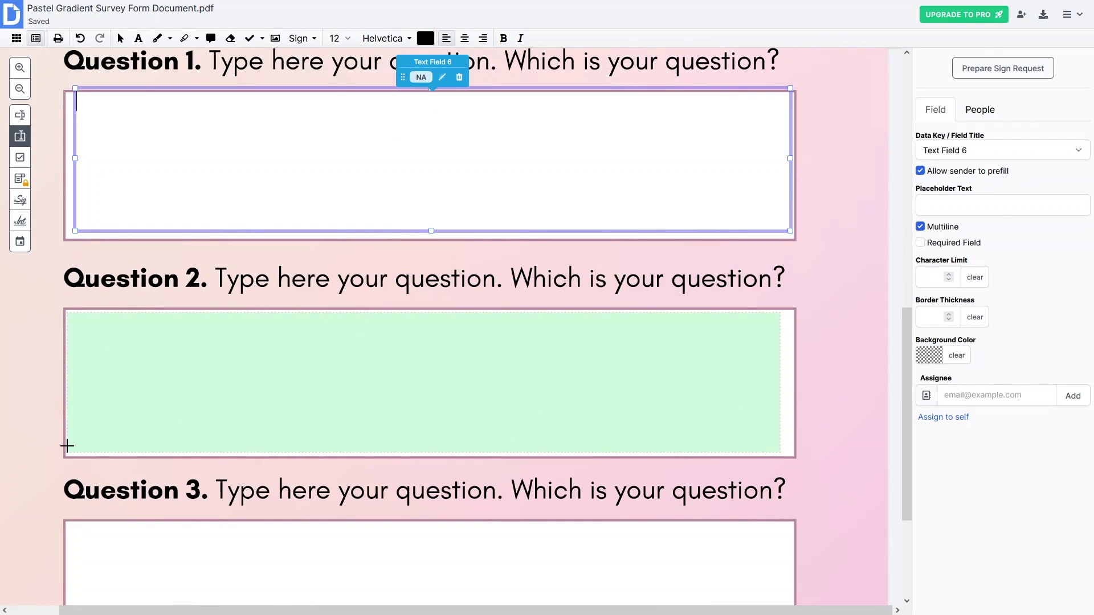
click(67, 447)
- Add a multi-line field in the Question 3 box, then return to single-line text fields
scroll(72, 447, down, 3)
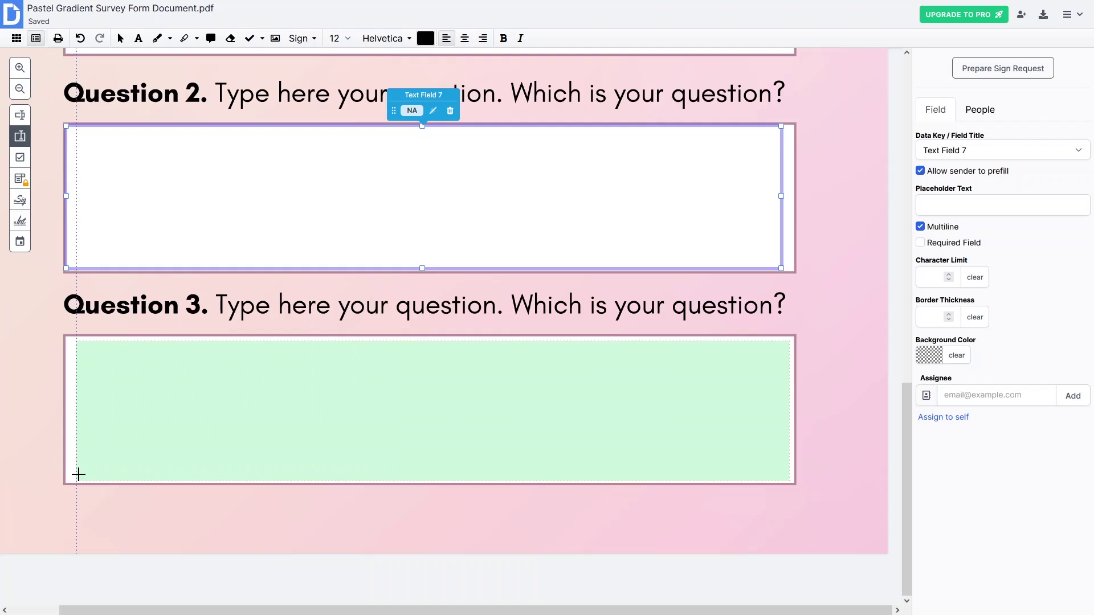
click(79, 473)
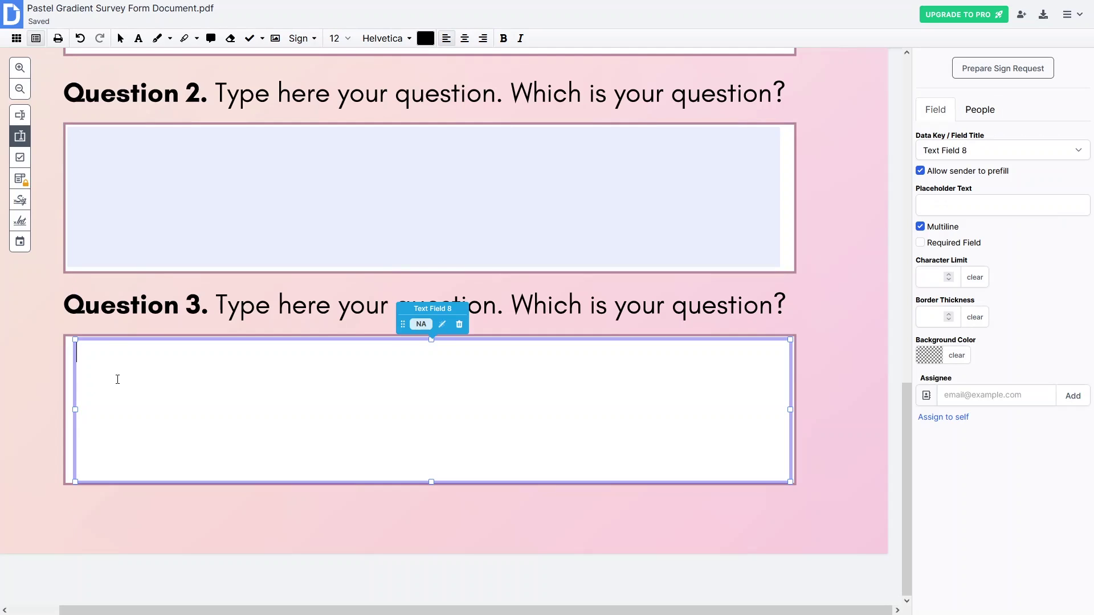
scroll(114, 378, up, 3)
scroll(137, 325, up, 5)
scroll(151, 313, up, 3)
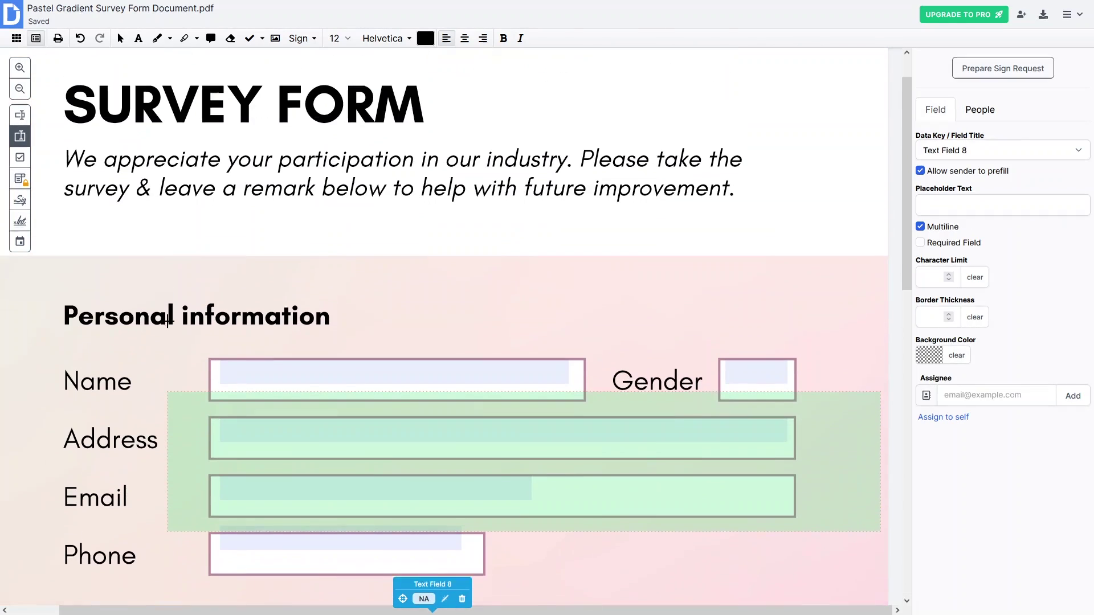
scroll(168, 320, down, 1)
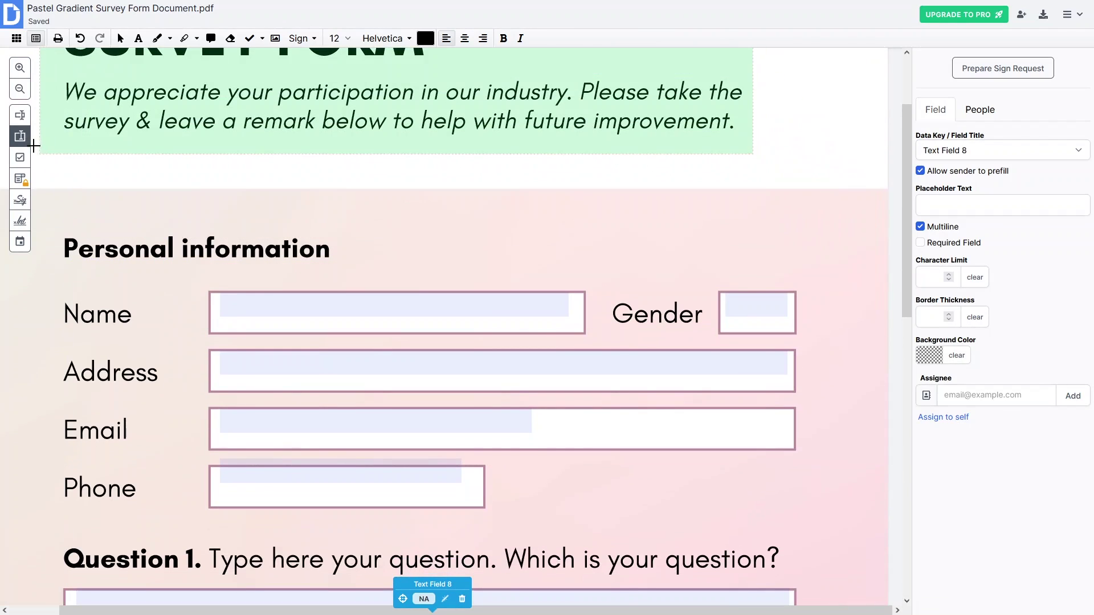
click(20, 116)
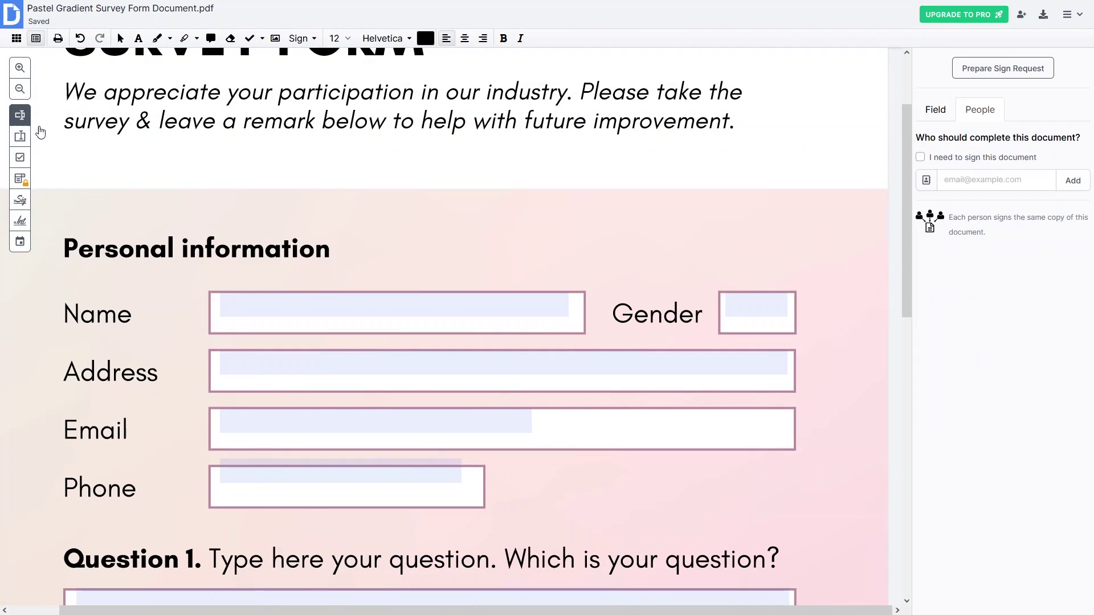
- Shift the Name and Address fields slightly down to sit inside their boxes
click(356, 312)
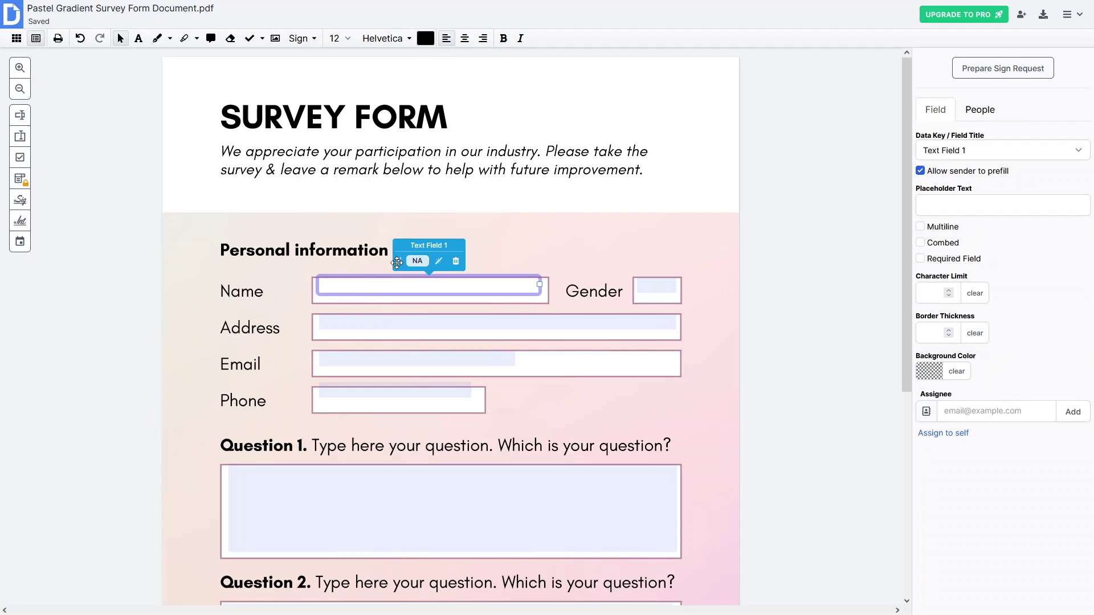
drag(399, 263, 397, 268)
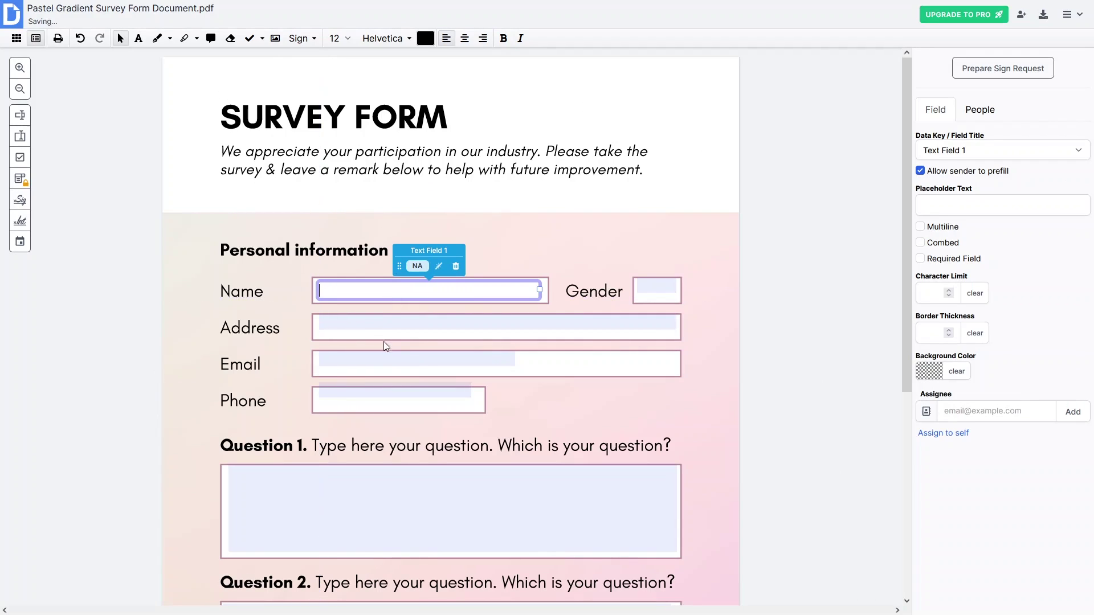
click(357, 322)
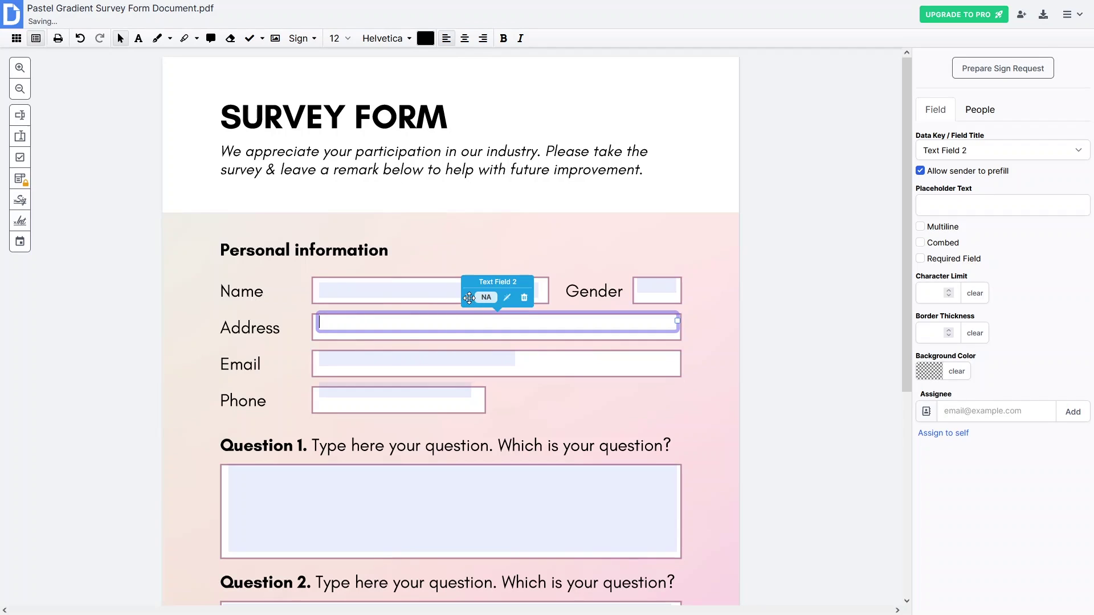
drag(469, 298, 468, 303)
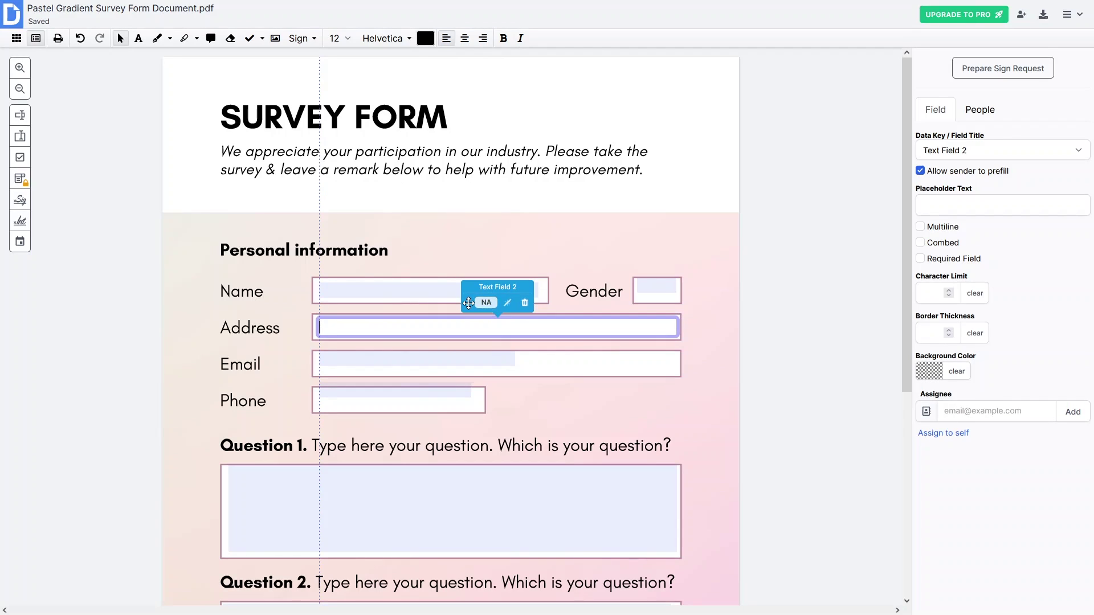
- Widen the Email field to fill its box and centre it, then move the Phone field down
click(405, 359)
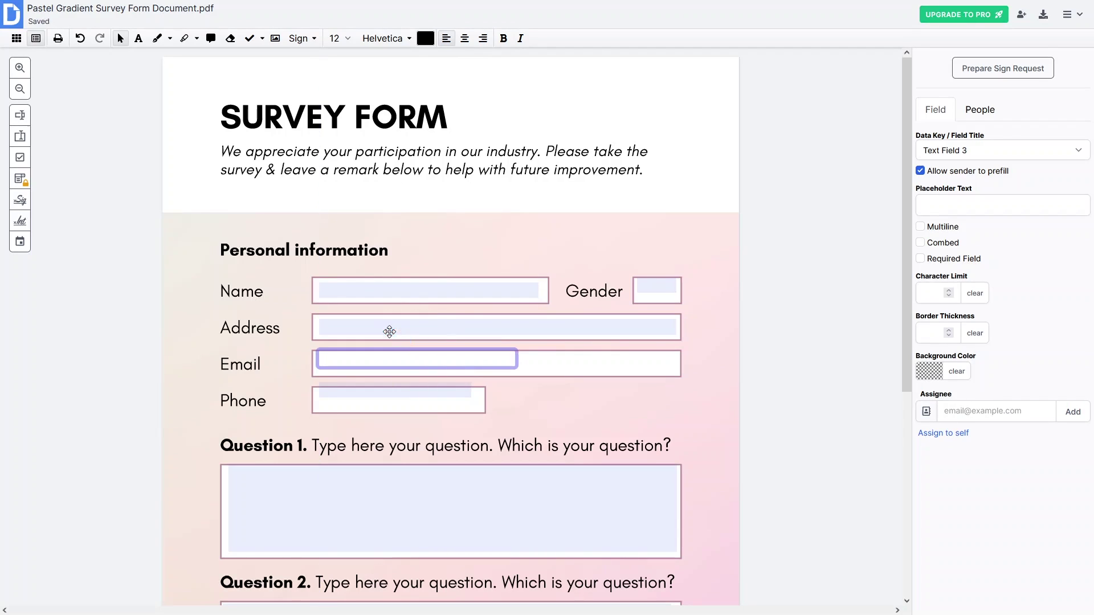
drag(389, 331, 390, 336)
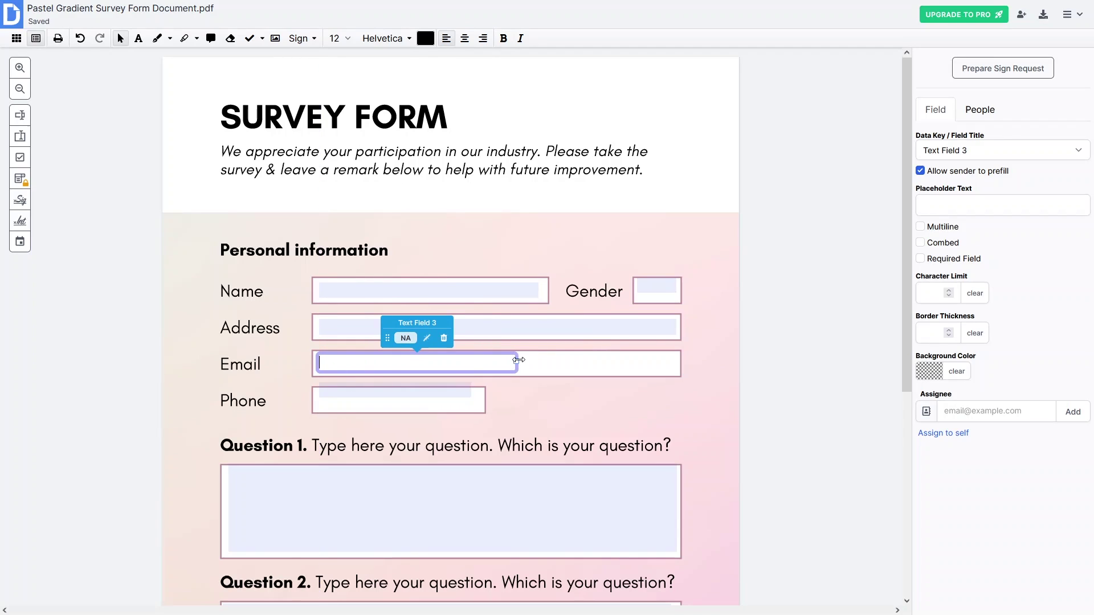
drag(518, 360, 676, 370)
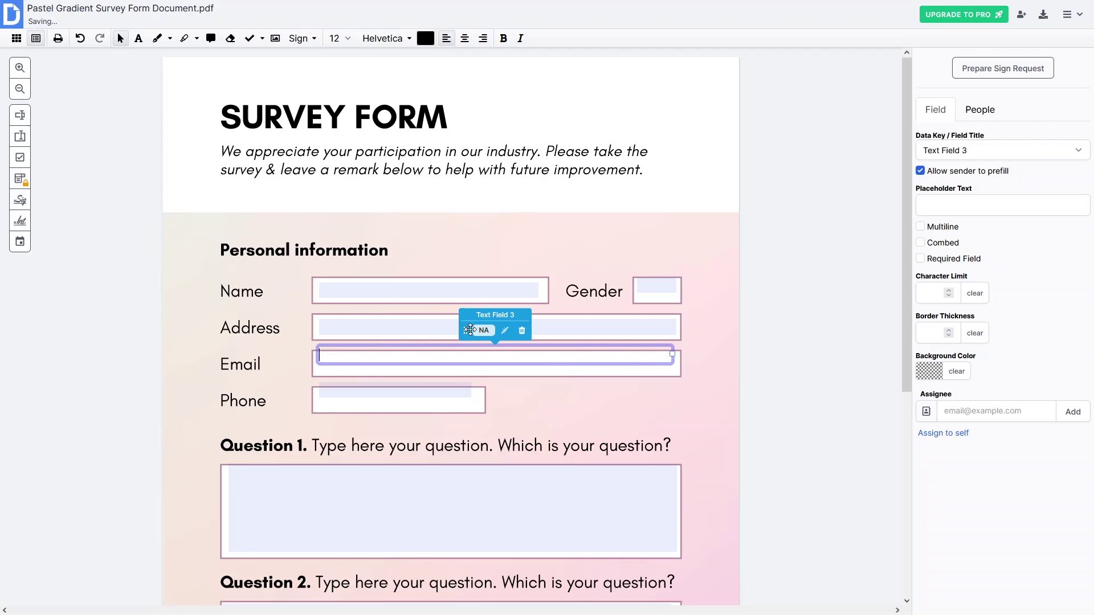
drag(466, 330, 466, 339)
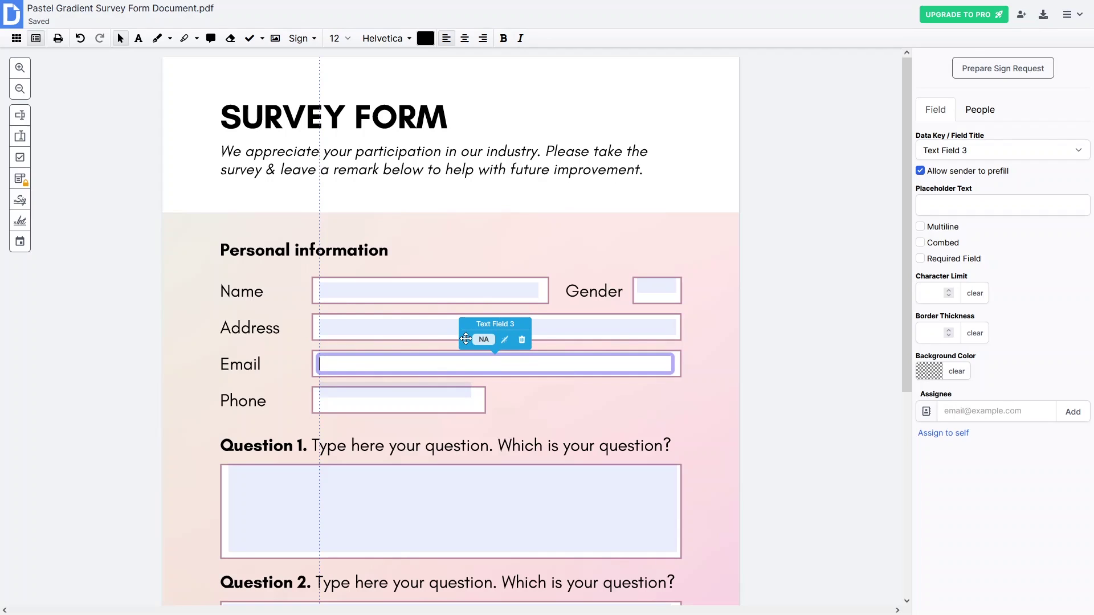
drag(466, 339, 466, 339)
drag(317, 380, 473, 400)
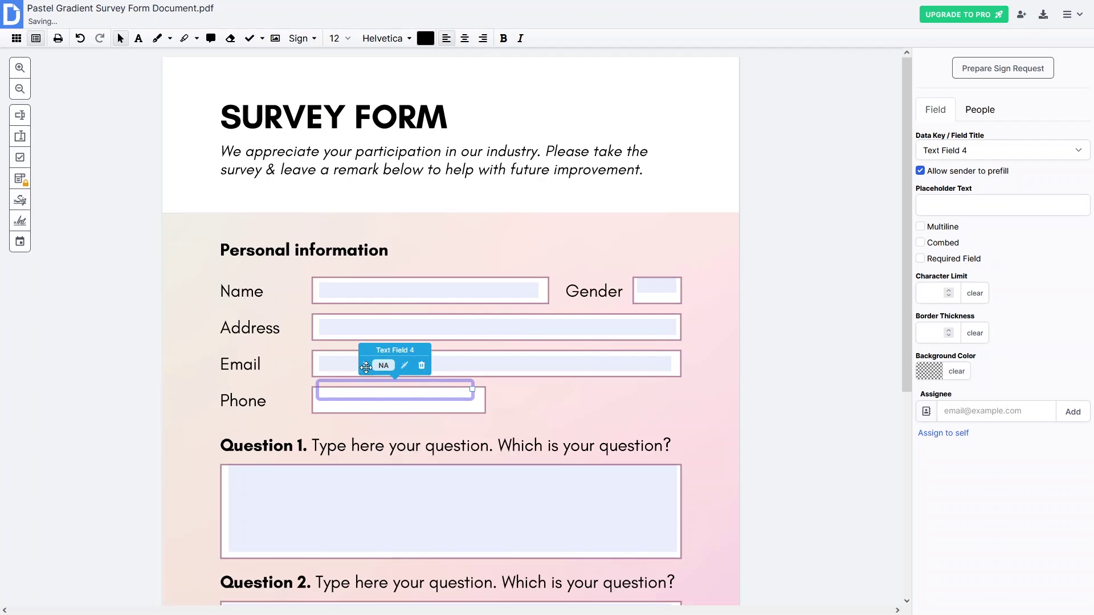
drag(366, 370, 367, 378)
- Shift the Question 1 field slightly down and the Question 2 field slightly right
scroll(340, 369, down, 3)
click(339, 369)
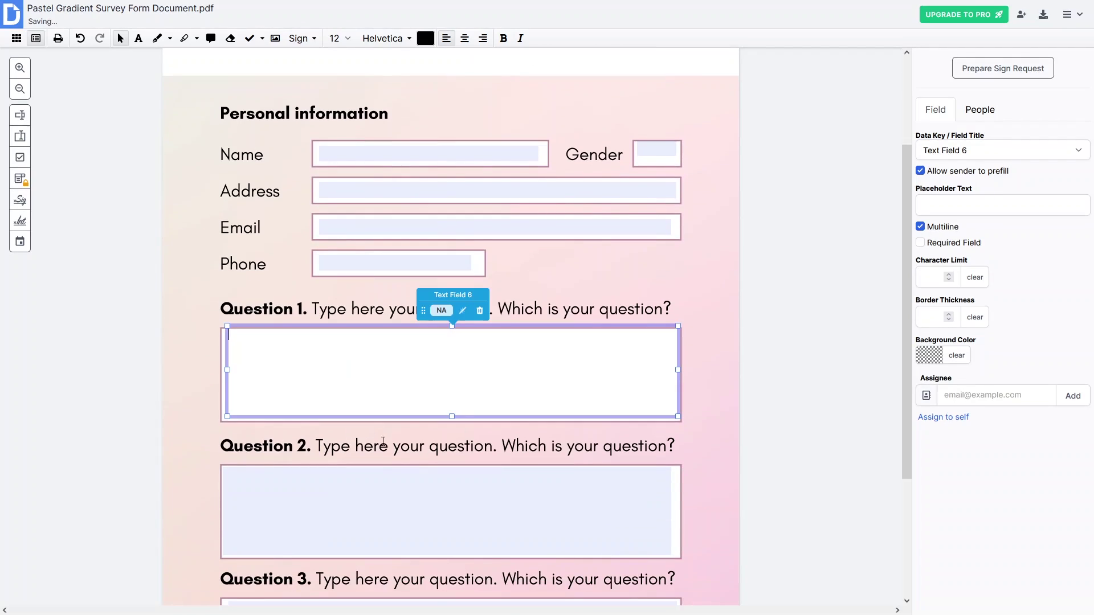
drag(429, 313, 425, 315)
scroll(410, 371, down, 4)
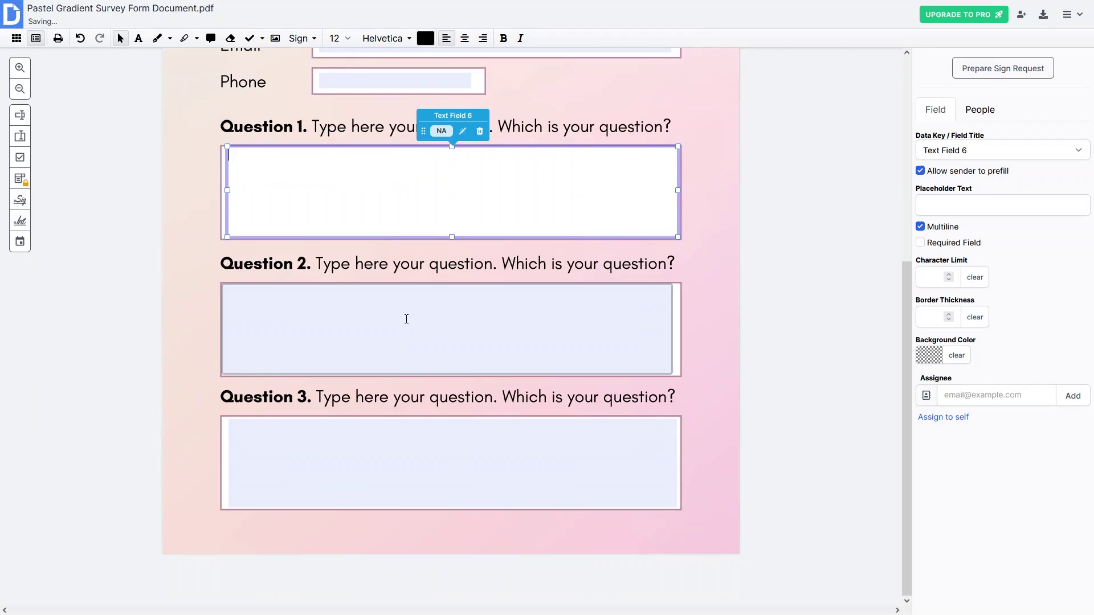
click(407, 318)
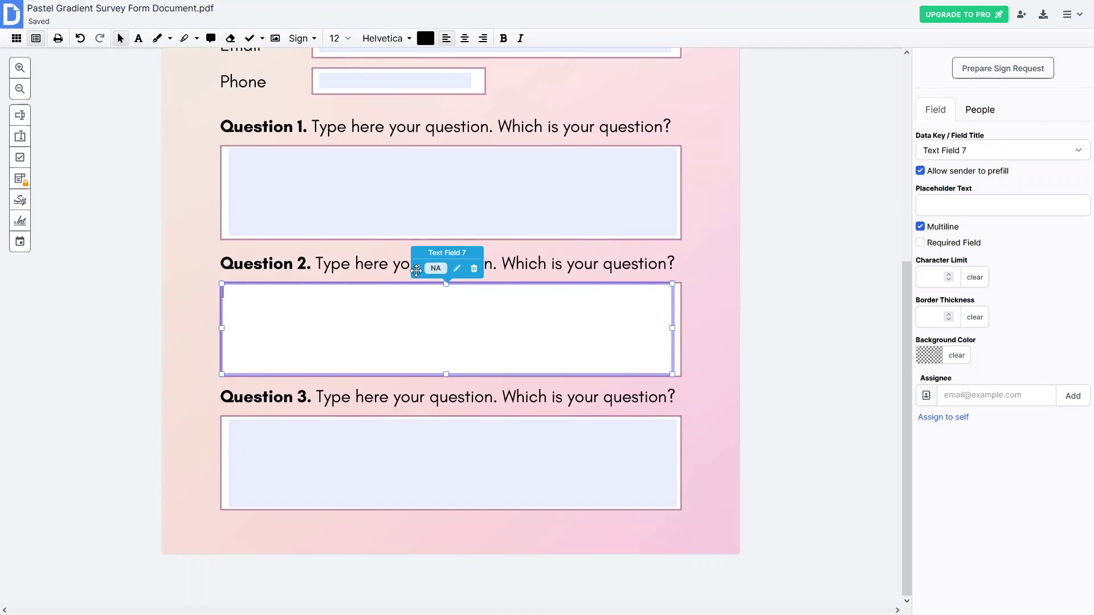
drag(418, 269, 425, 269)
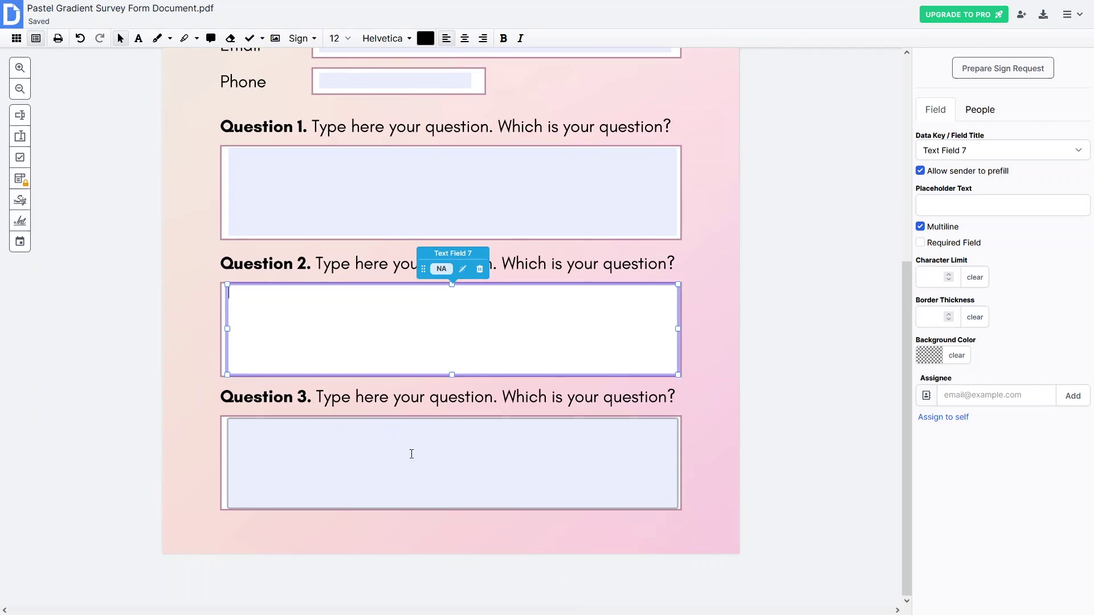
- Nudge the Gender field down one step with the arrow key and deselect it
scroll(388, 464, up, 5)
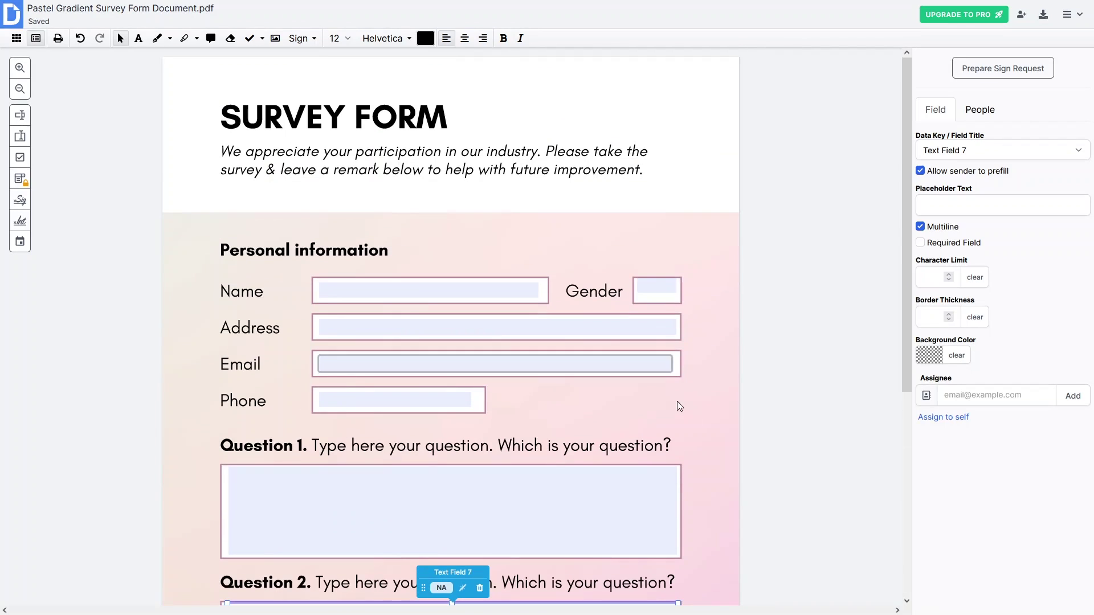
click(662, 287)
key(Down)
key(Down)
key(Down)
key(Down)
key(Down)
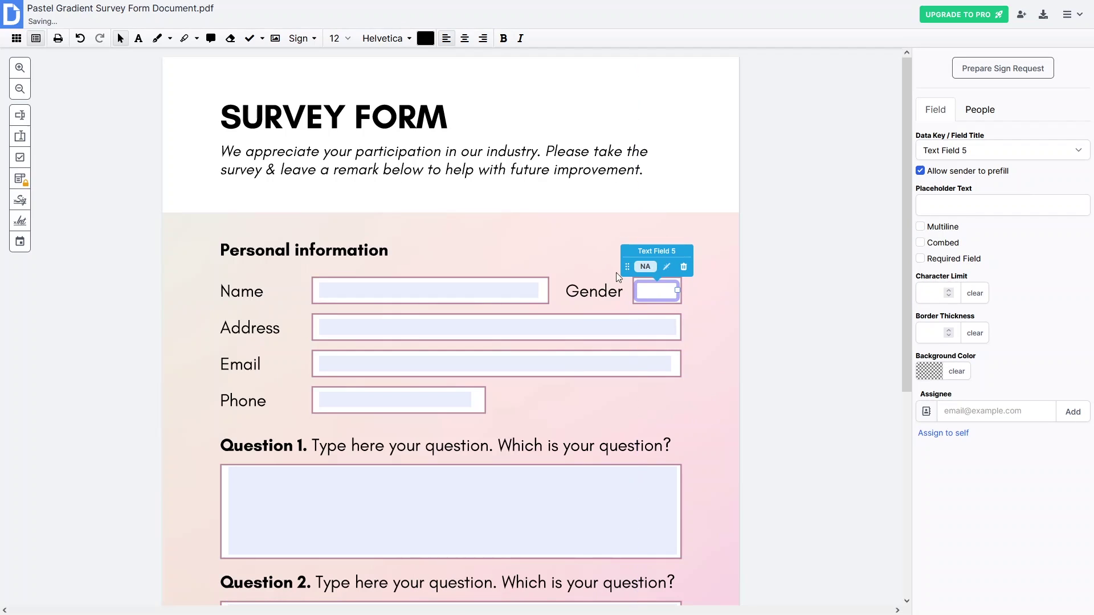
click(595, 249)
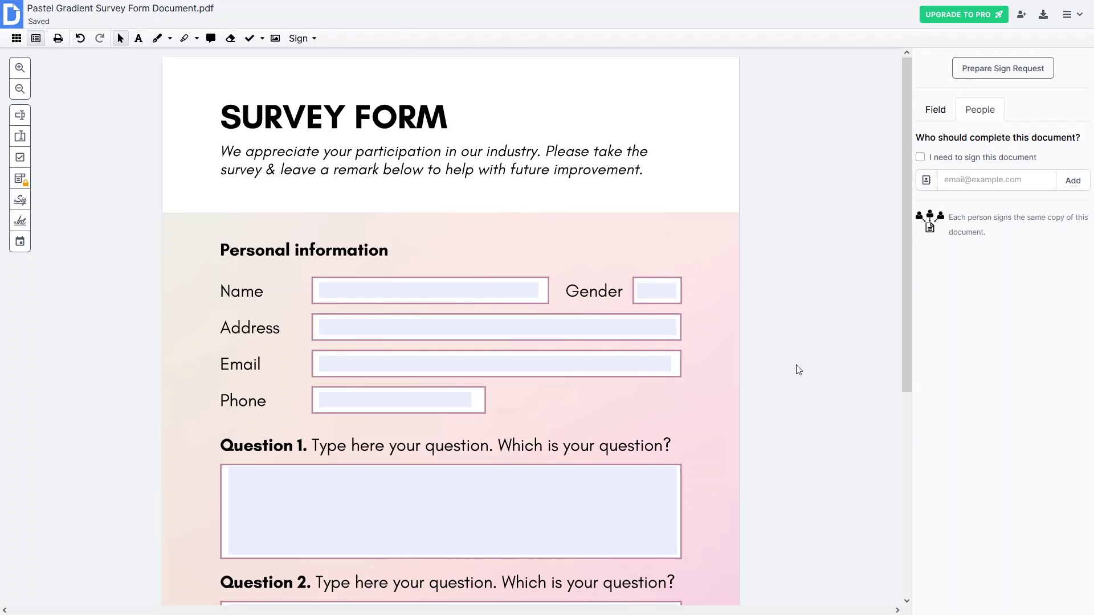
scroll(799, 370, down, 1)
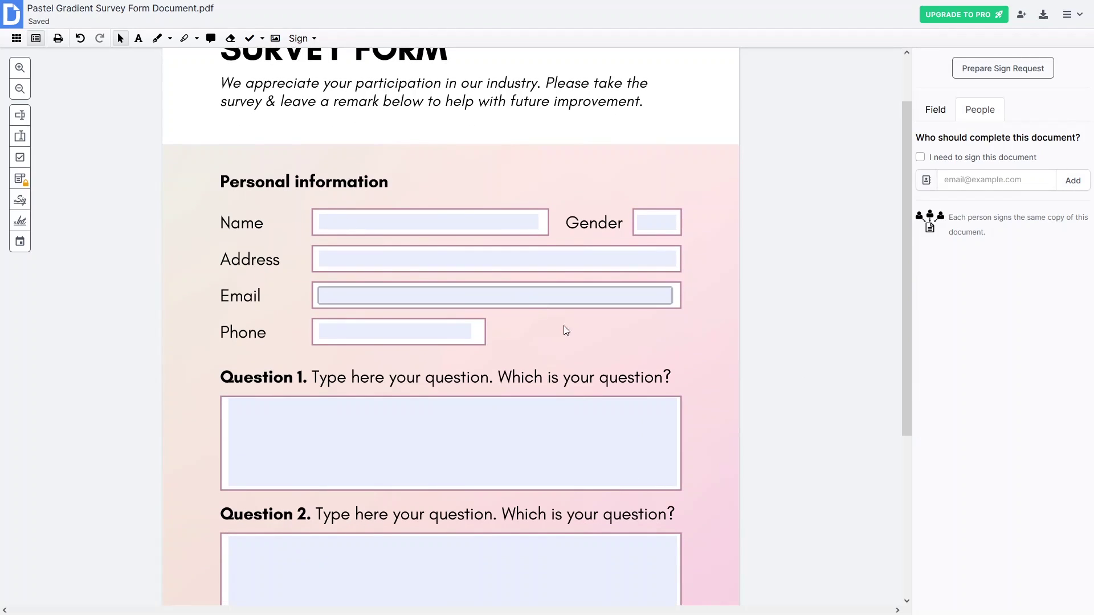
scroll(635, 372, down, 2)
scroll(635, 371, up, 3)
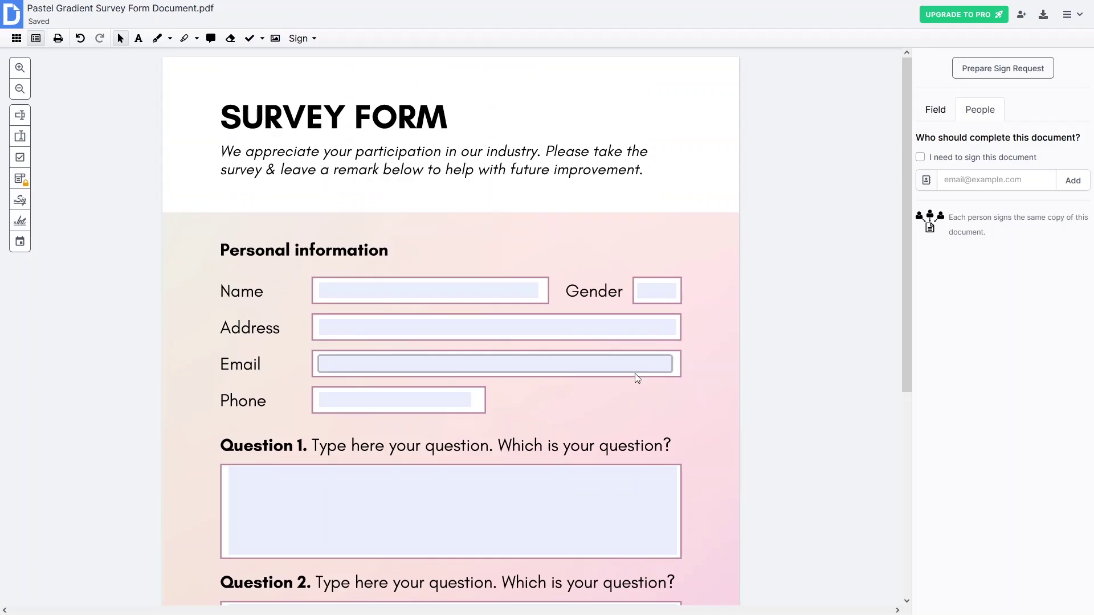
click(493, 288)
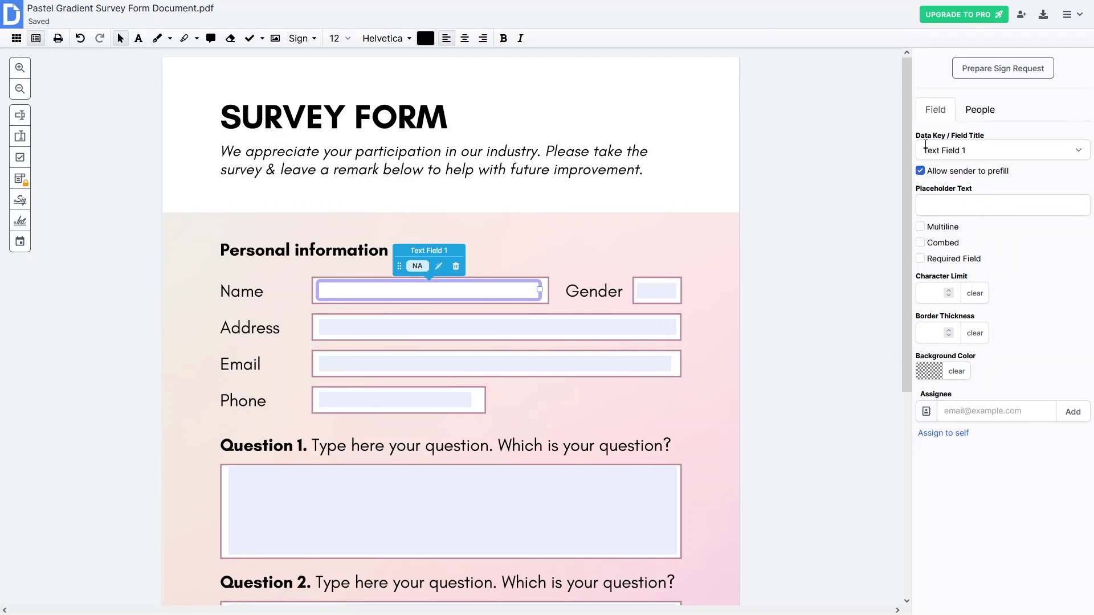
mouse_move(925, 143)
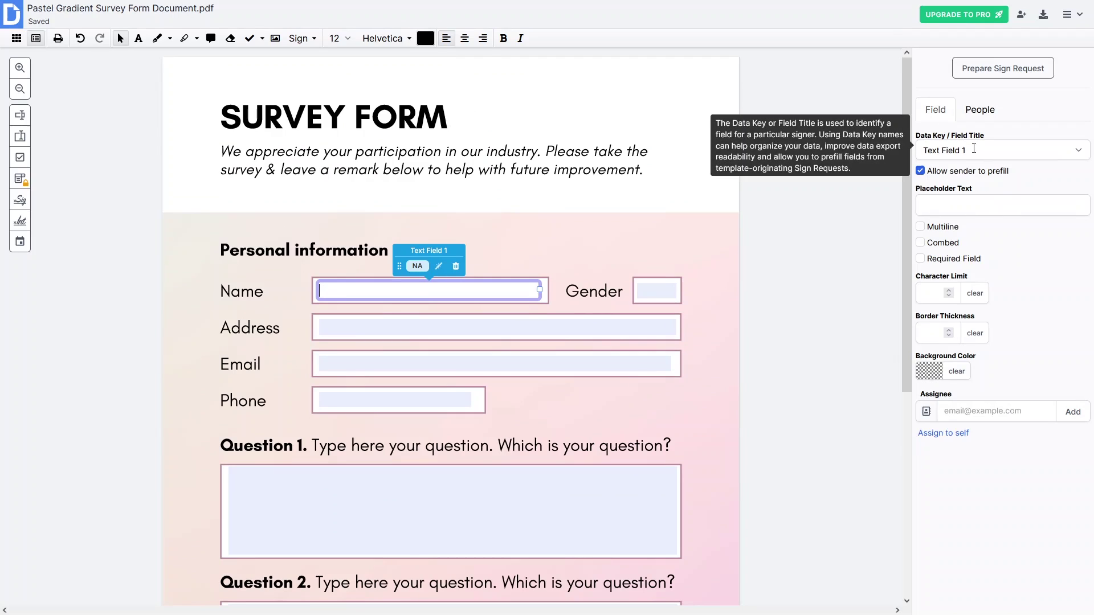
click(1075, 150)
click(1072, 150)
click(1017, 152)
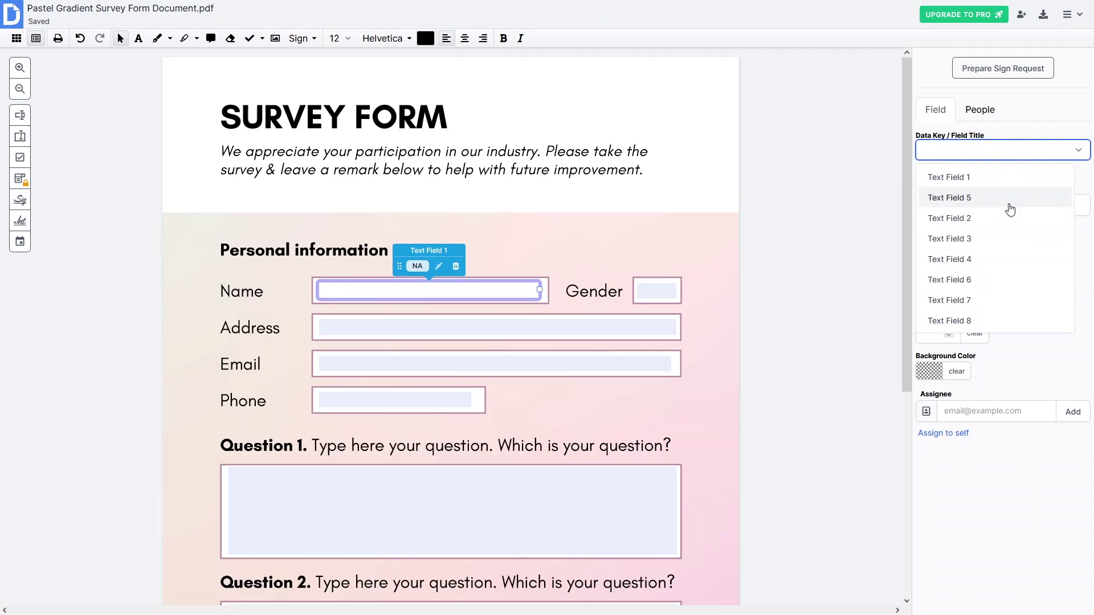
click(1009, 346)
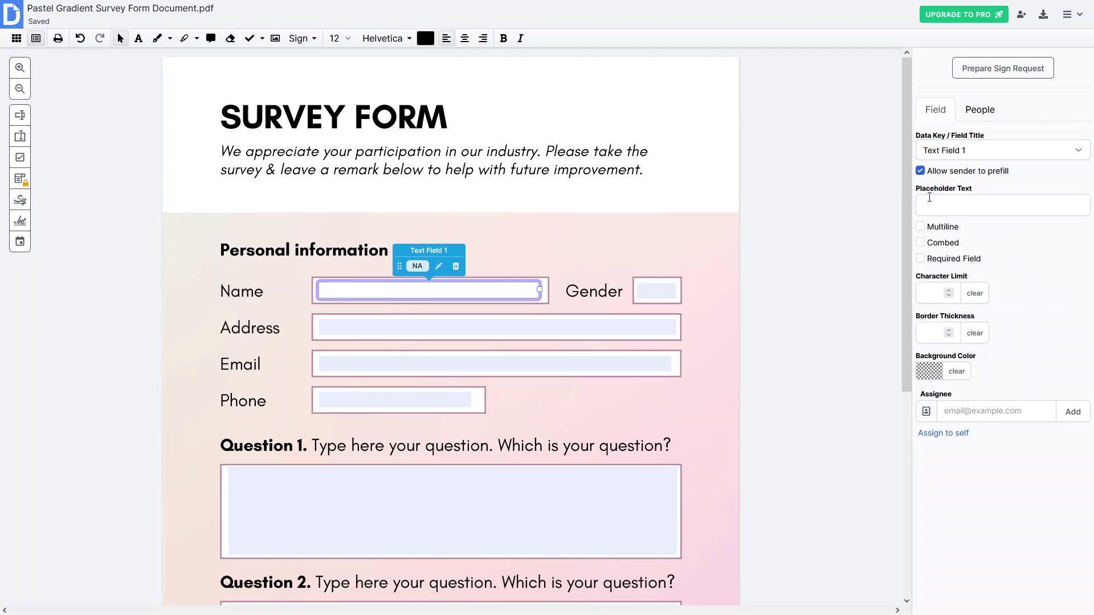
mouse_move(957, 197)
mouse_move(947, 229)
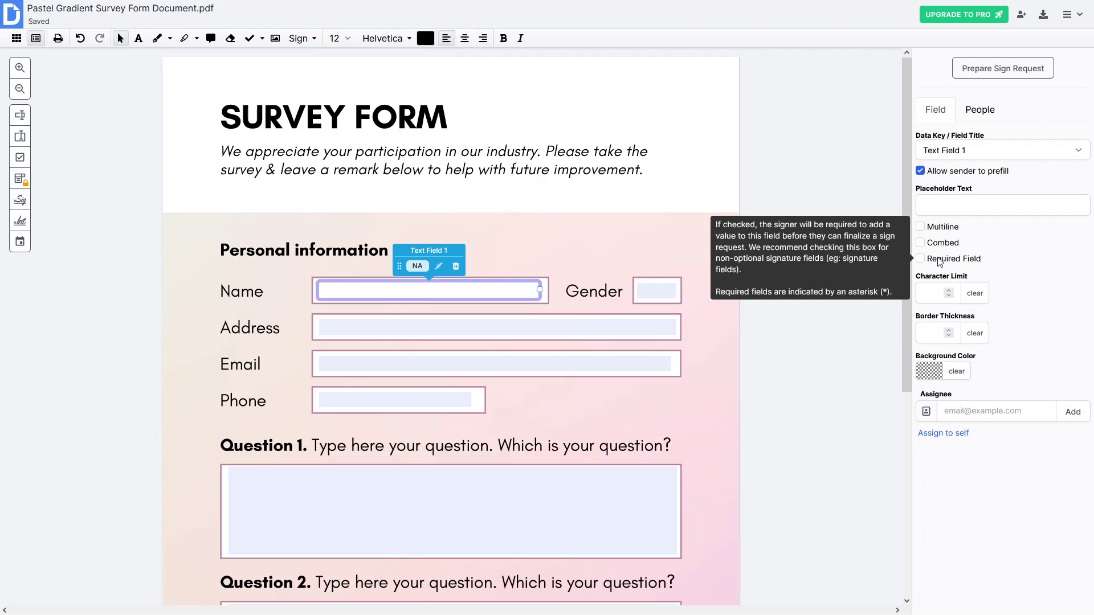
mouse_move(942, 284)
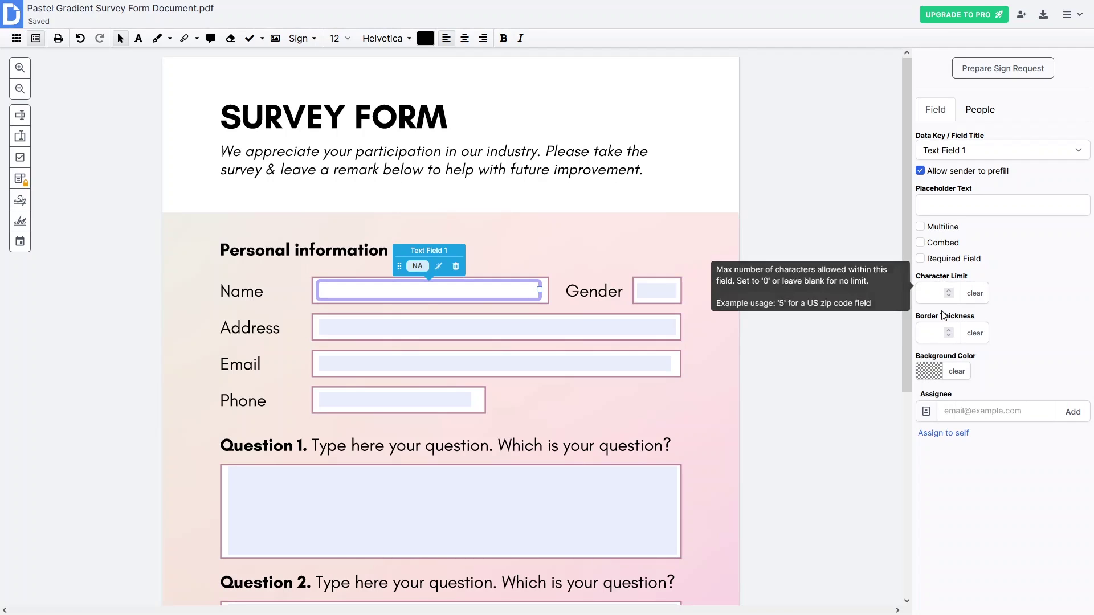
mouse_move(944, 322)
mouse_move(949, 357)
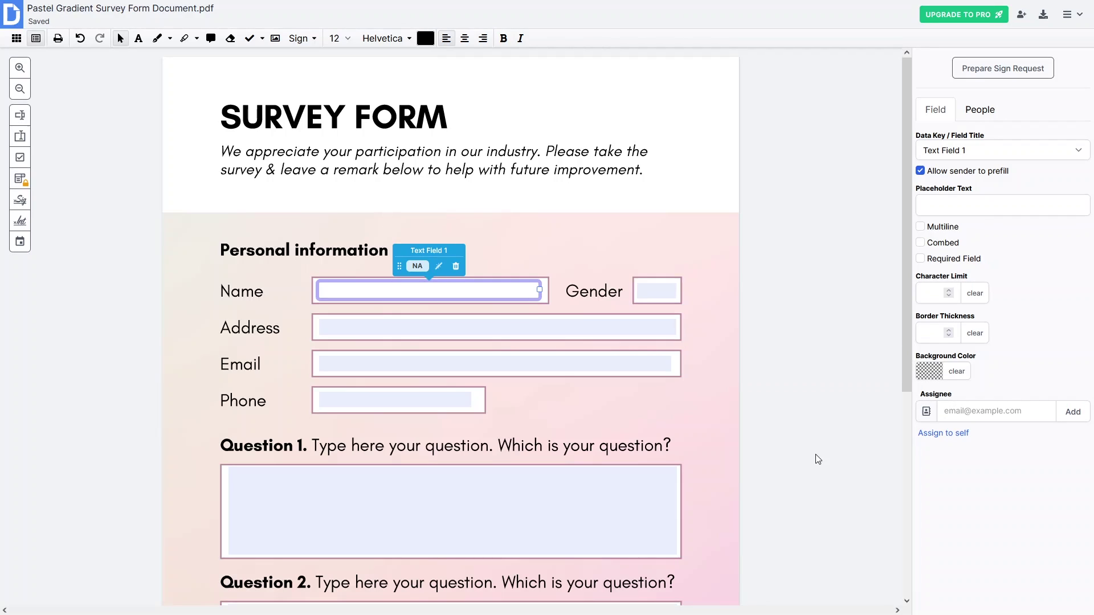
click(846, 357)
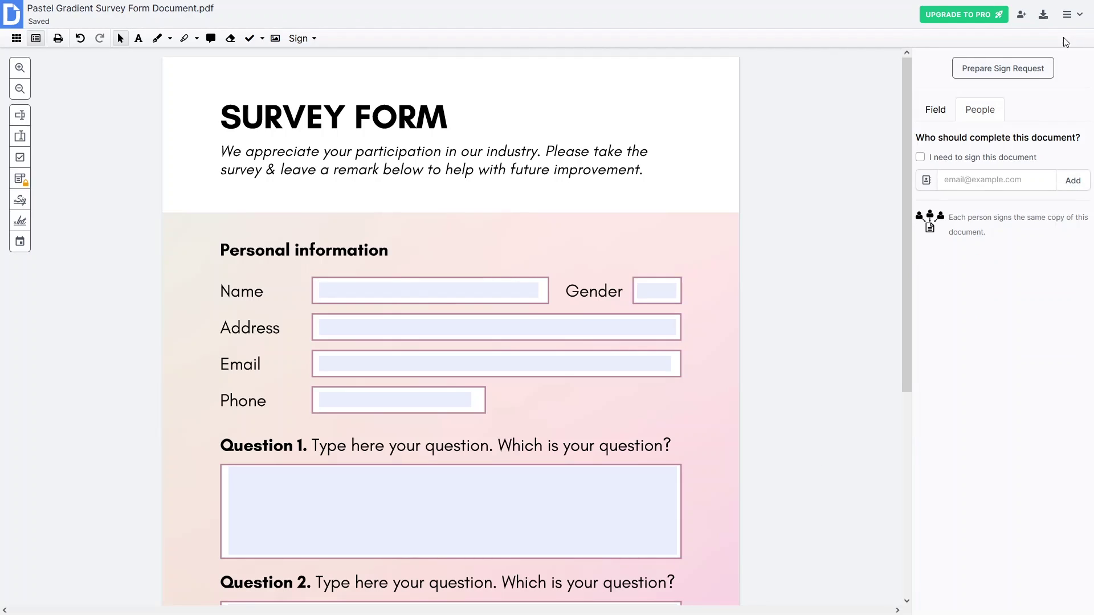
- Download the survey form to the computer as a PDF document
click(1041, 18)
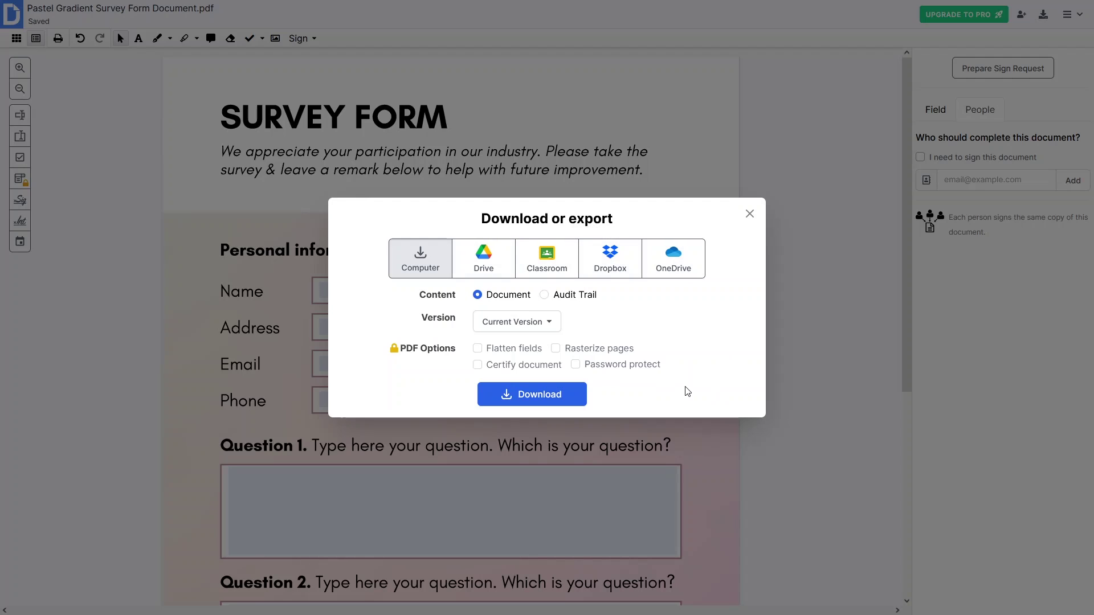
click(515, 396)
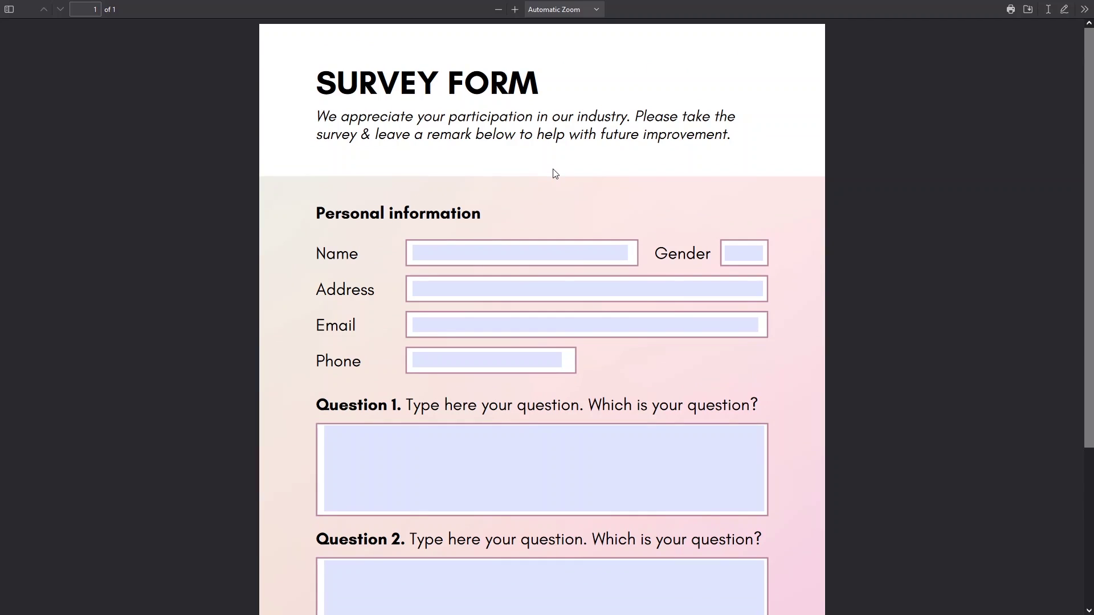
- Test that the Name, Address, Email and Phone fields accept input in the PDF viewer
scroll(676, 266, down, 2)
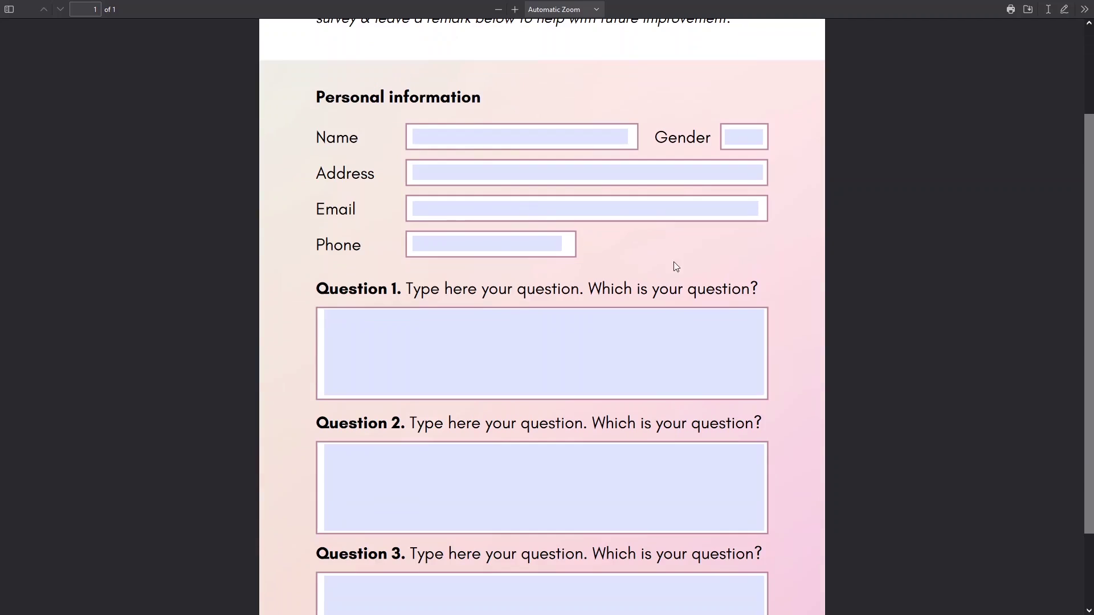
click(460, 138)
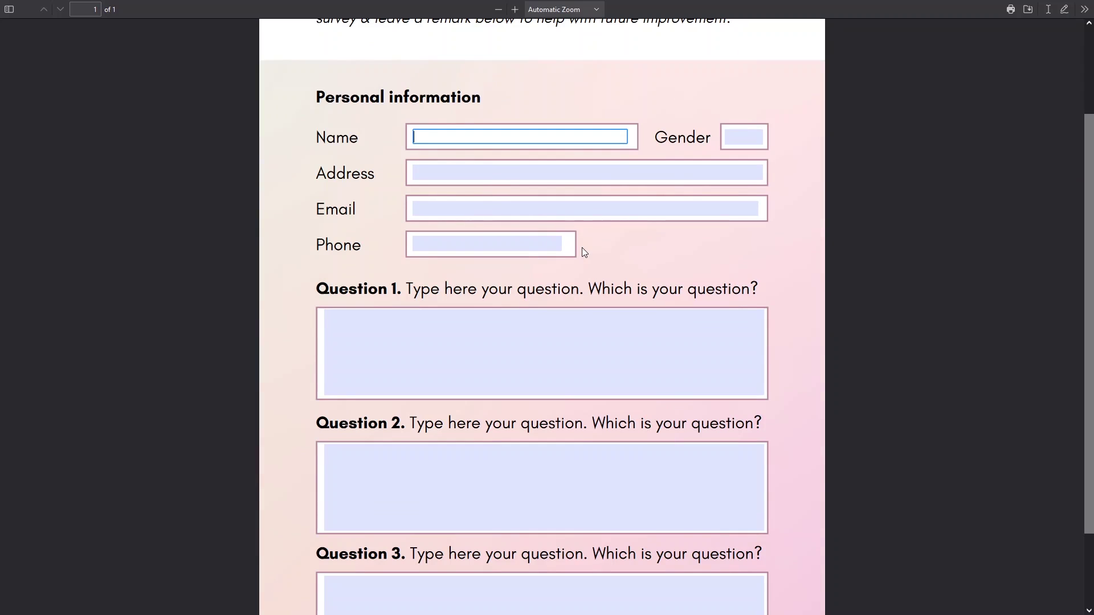
click(491, 171)
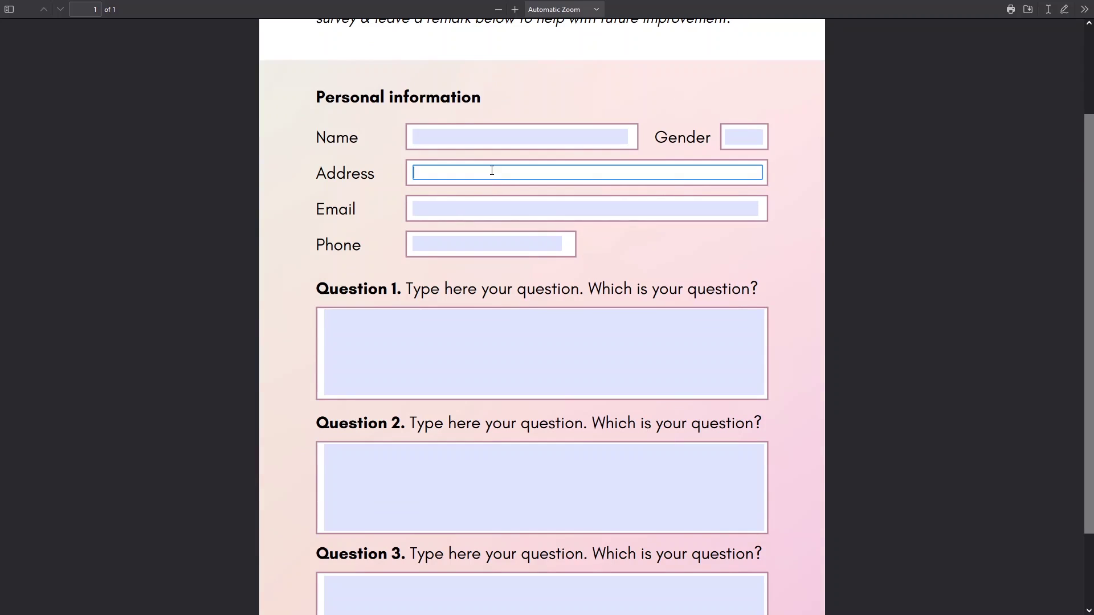
click(492, 208)
click(487, 246)
scroll(479, 262, down, 3)
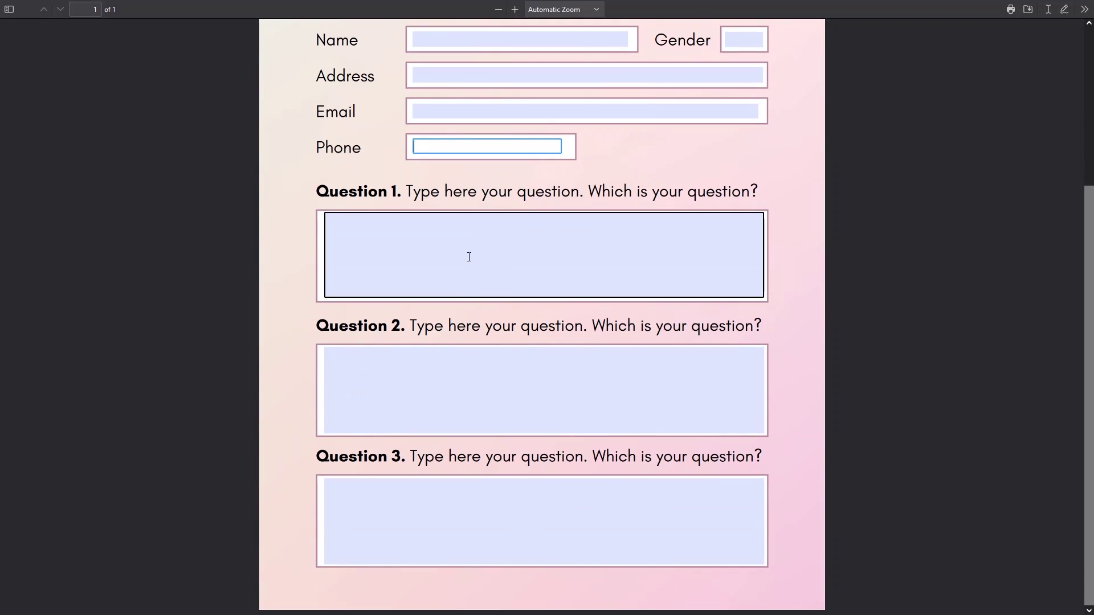
scroll(470, 257, up, 5)
click(509, 188)
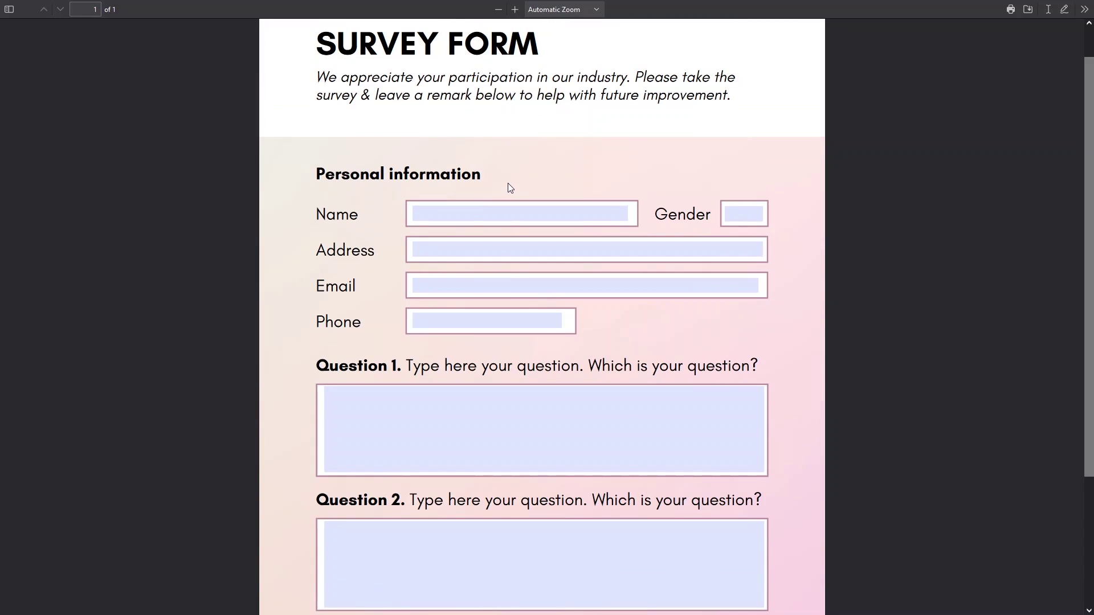
- Type a person's name into the Name field and save a copy of the filled form
click(511, 217)
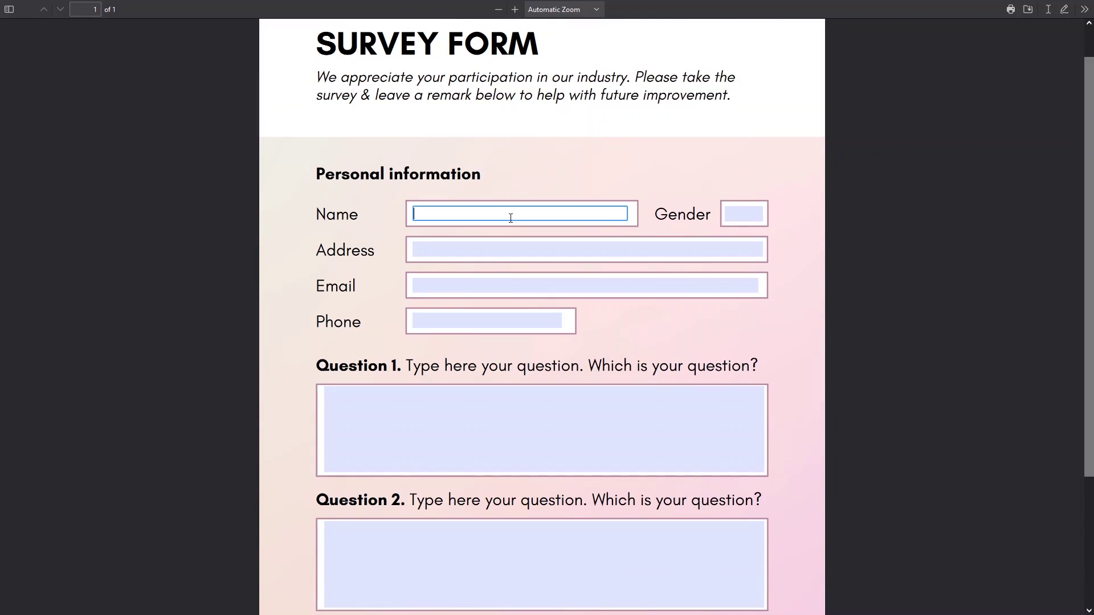
text(Fahad Ali)
click(855, 112)
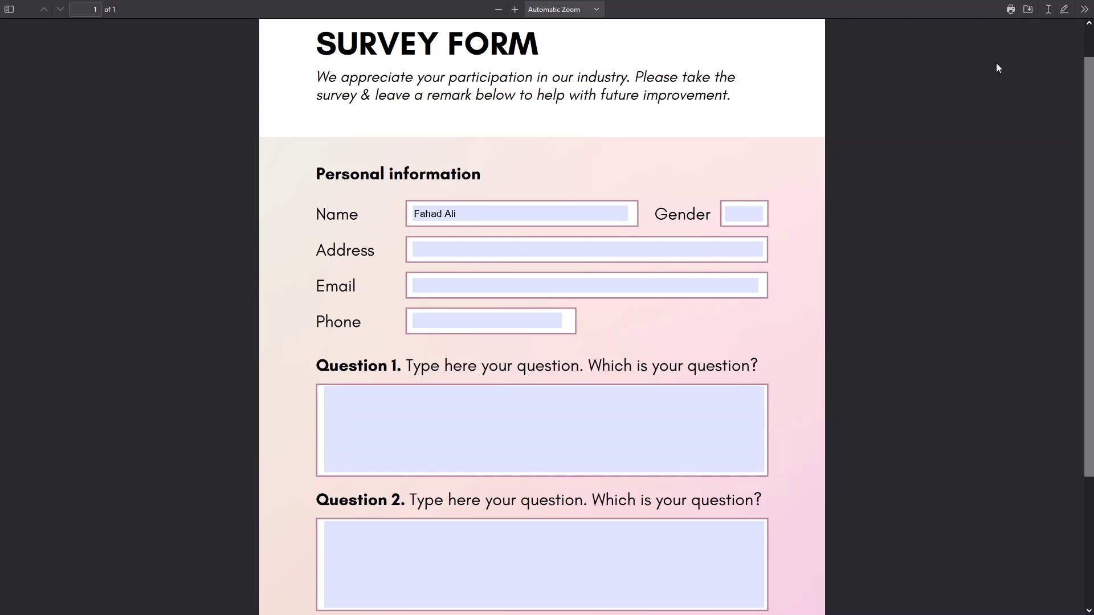
click(1028, 9)
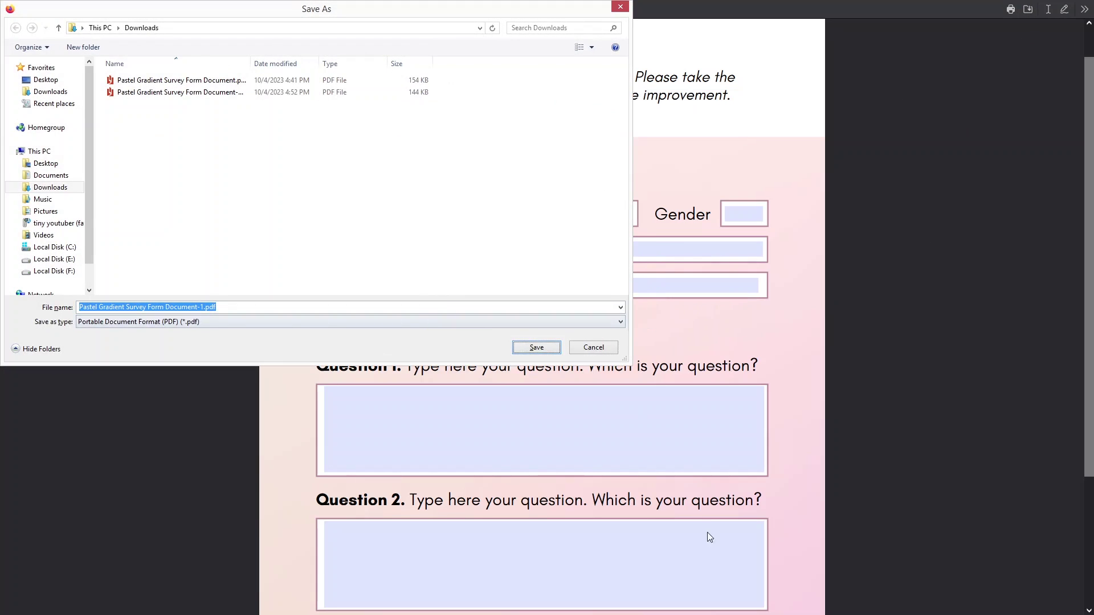
- Save the filled form as Pastel Gradient Survey Form Document-2.pdf in Downloads
click(207, 307)
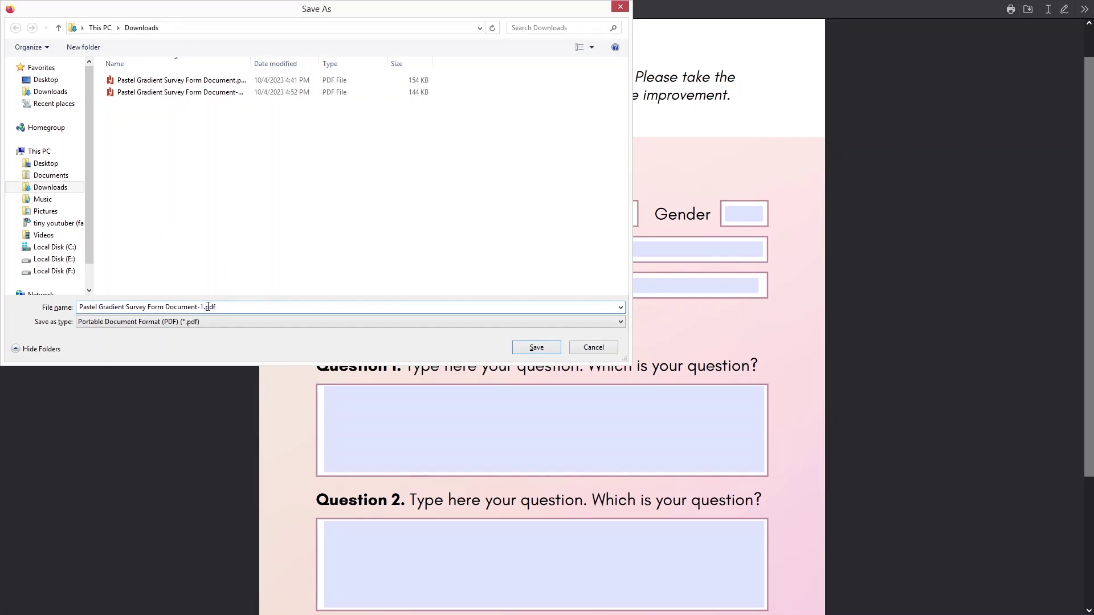
key(BackSpace)
text(2)
click(537, 347)
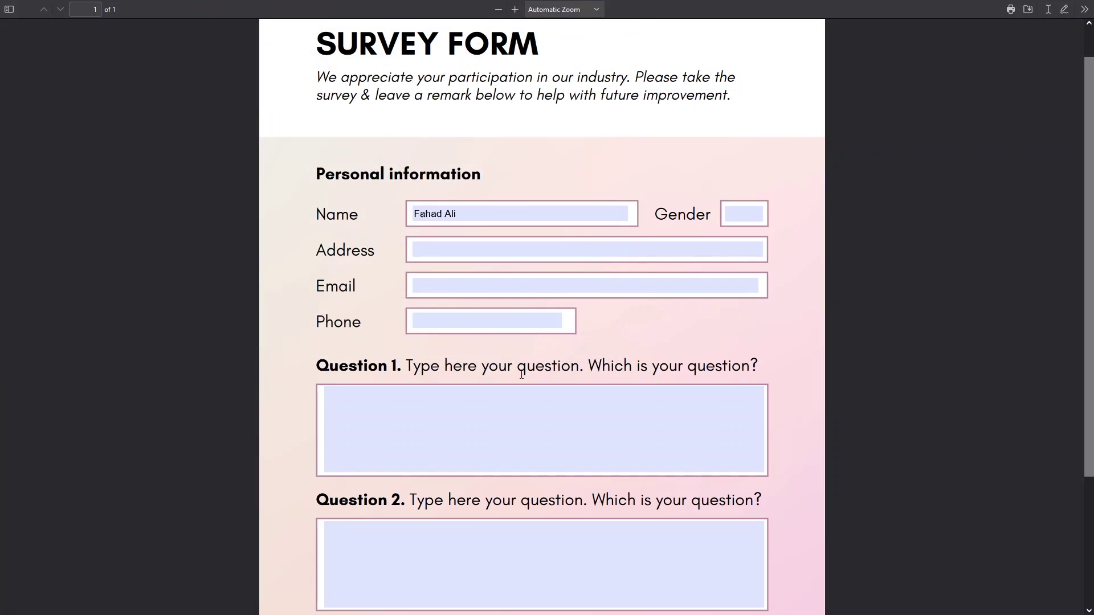
- Reopen Document-2.pdf from recent downloads and confirm the Name field kept its value
mouse_move(994, 2)
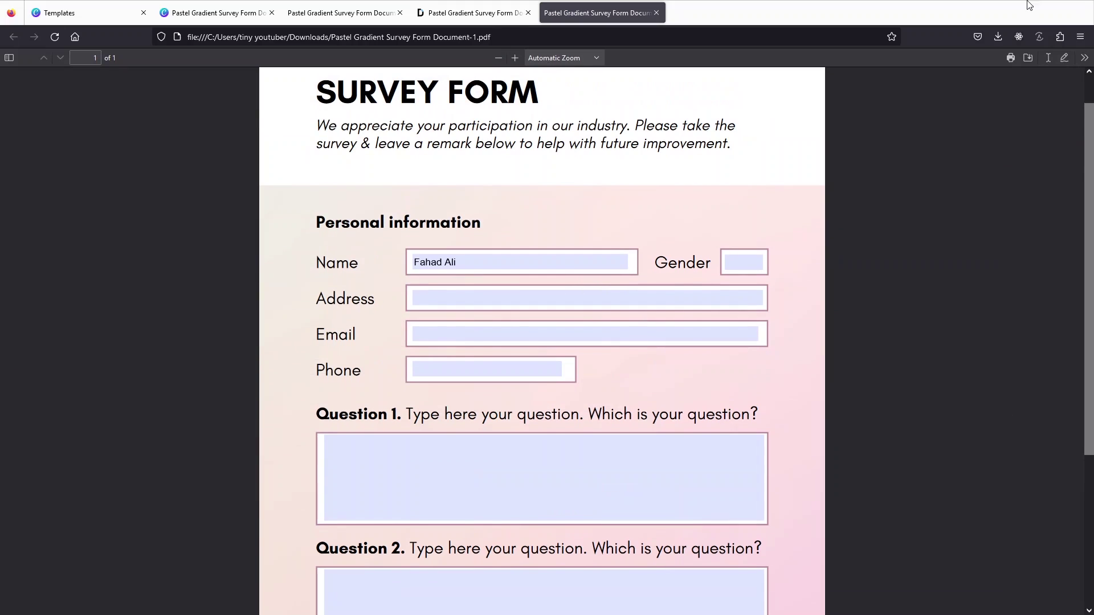
click(996, 37)
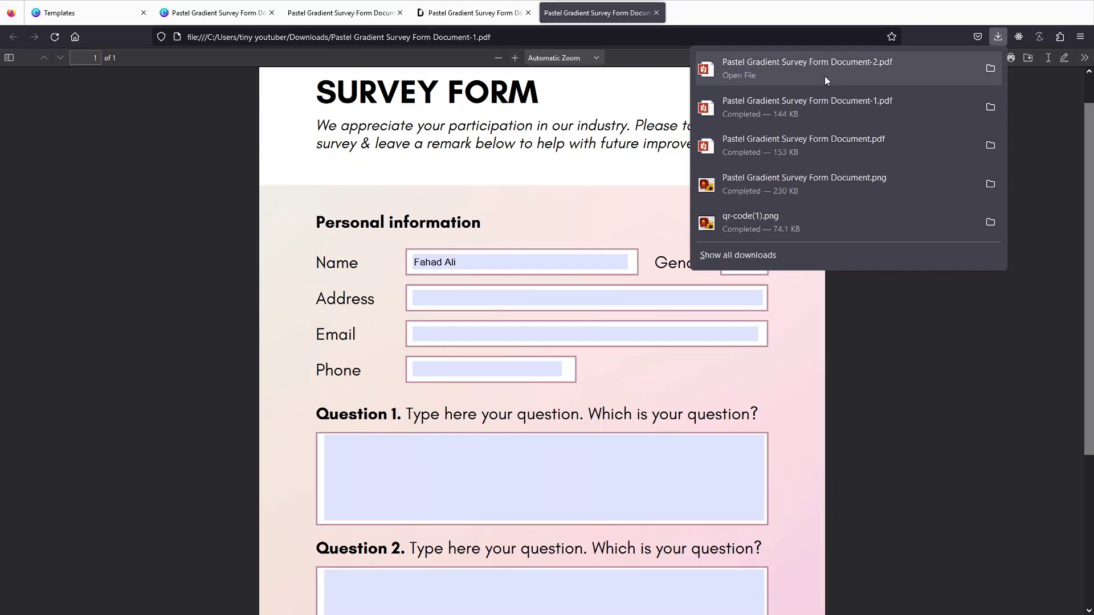
click(797, 73)
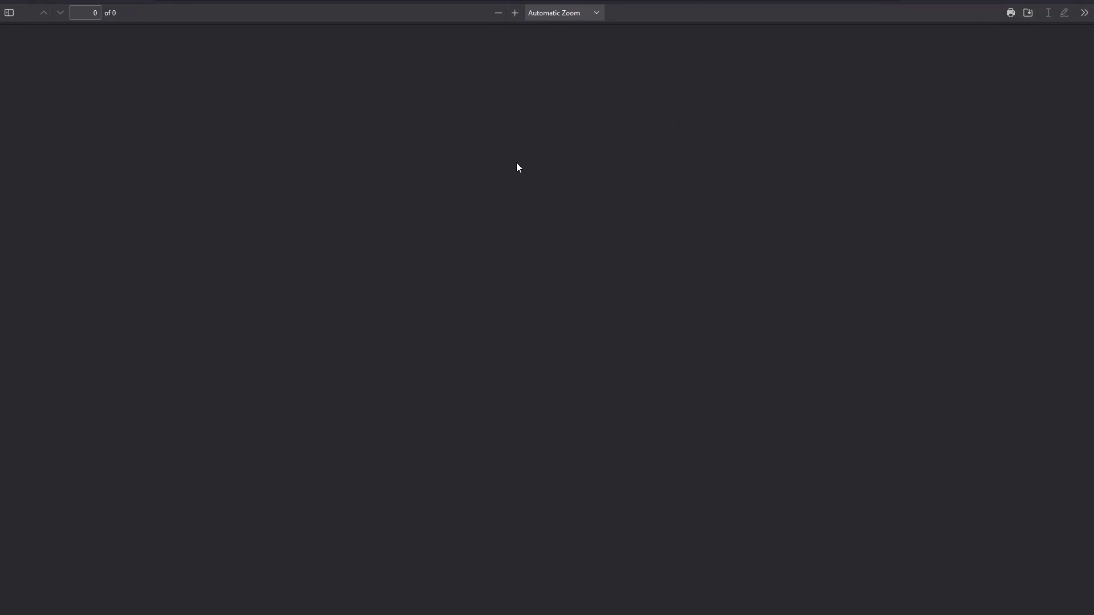
scroll(459, 251, down, 2)
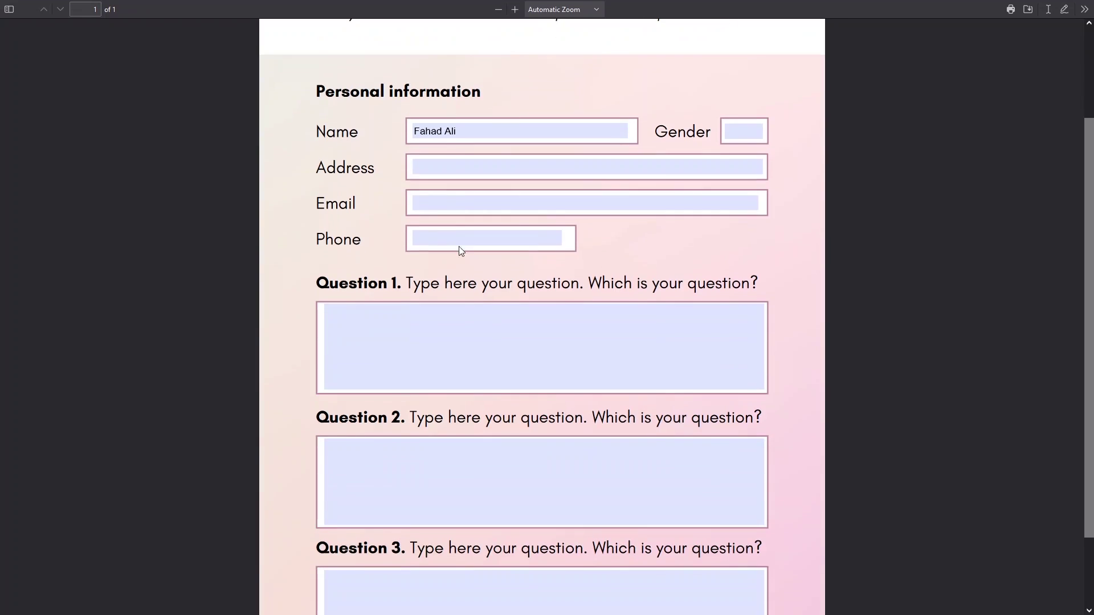
click(555, 86)
scroll(553, 89, up, 2)
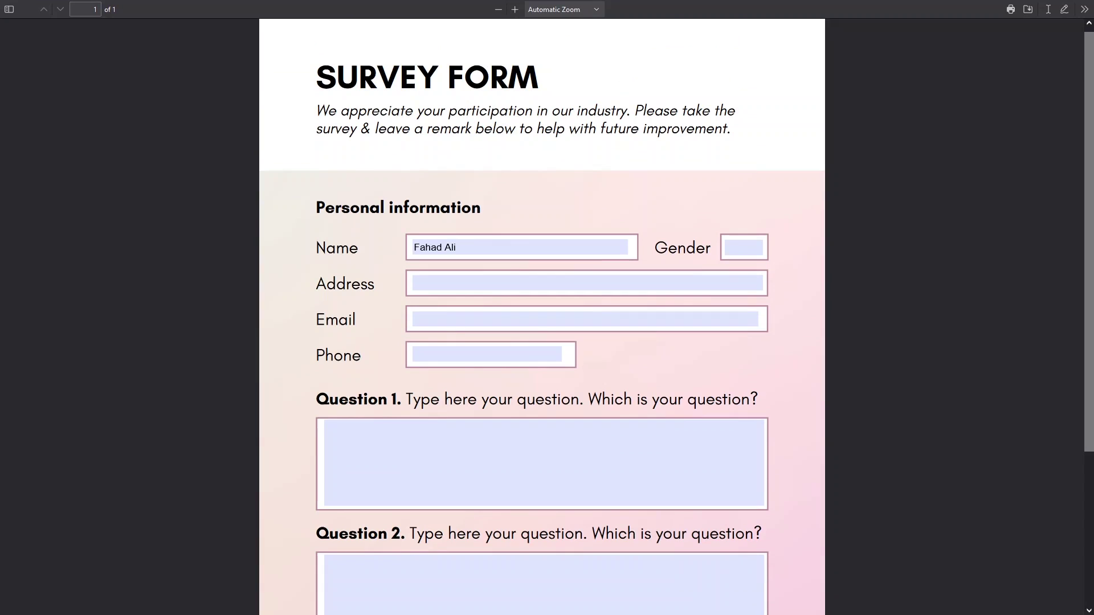